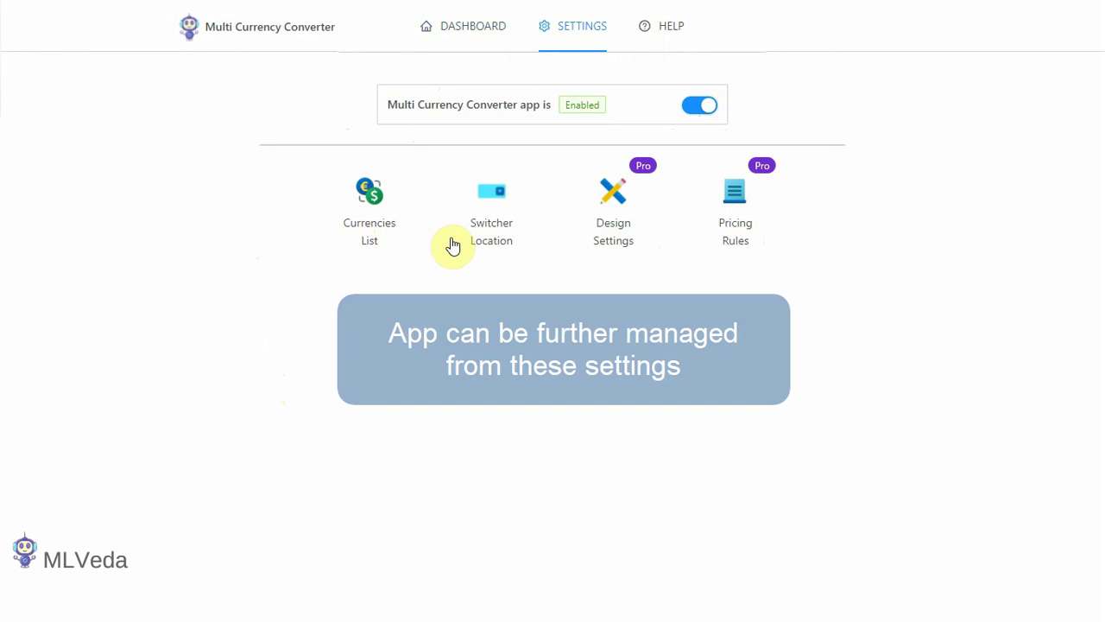
- Open the currencies list settings and look through the currencies already selected for the store
click(380, 244)
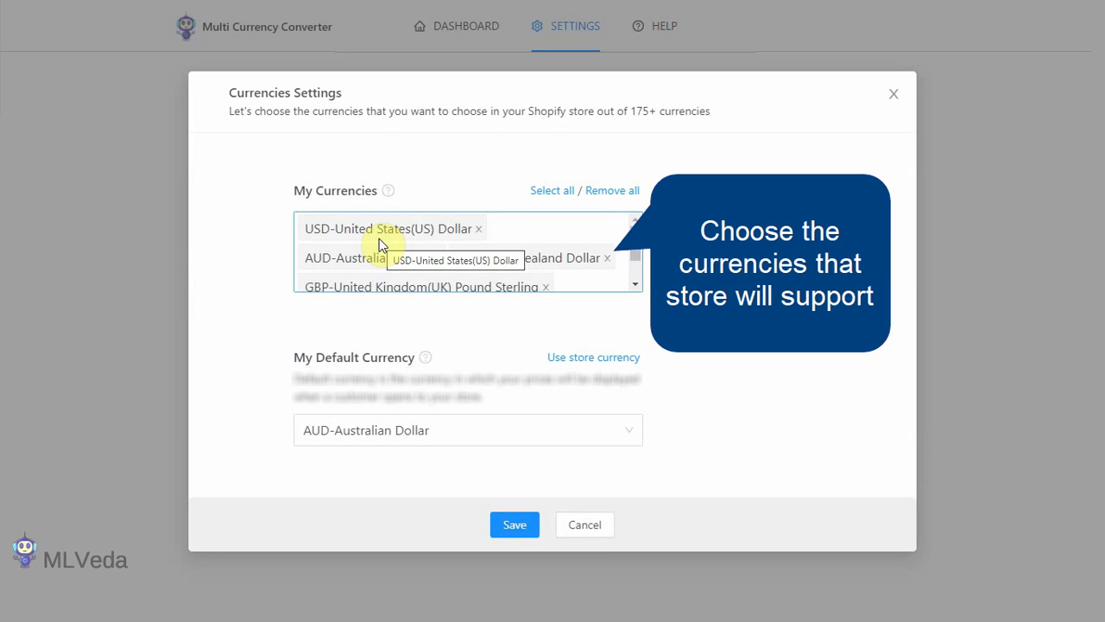
scroll(379, 240, down, 1)
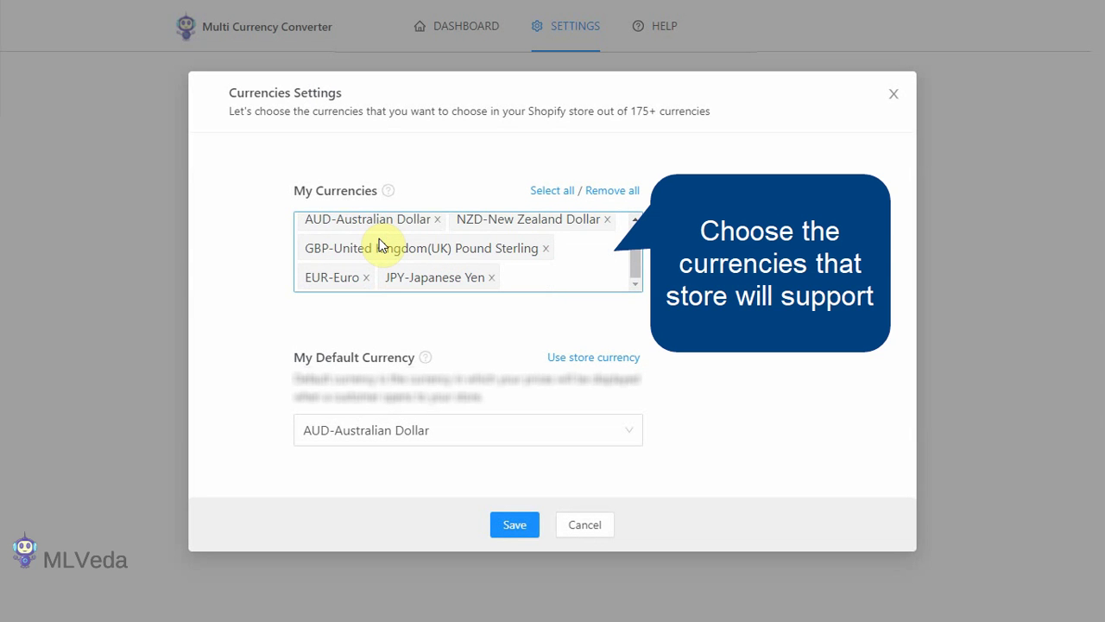
scroll(484, 272, up, 1)
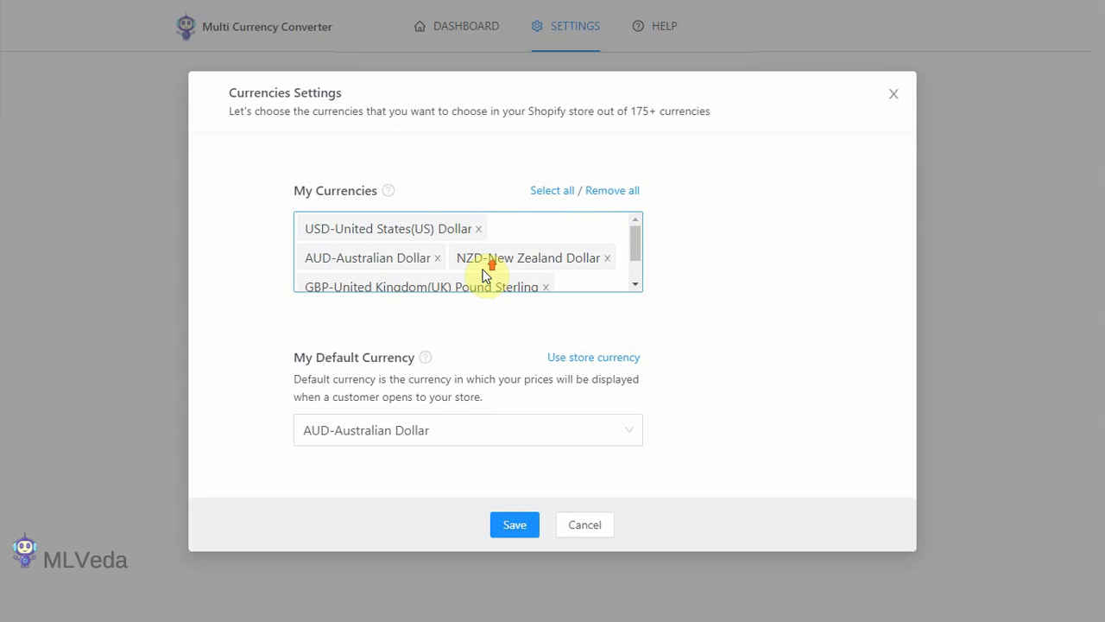
scroll(518, 275, down, 1)
- Find CRC-Costa Rican Colon among the available currencies and add it to My Currencies
click(559, 276)
scroll(510, 363, down, 1)
scroll(494, 397, down, 3)
scroll(494, 396, down, 2)
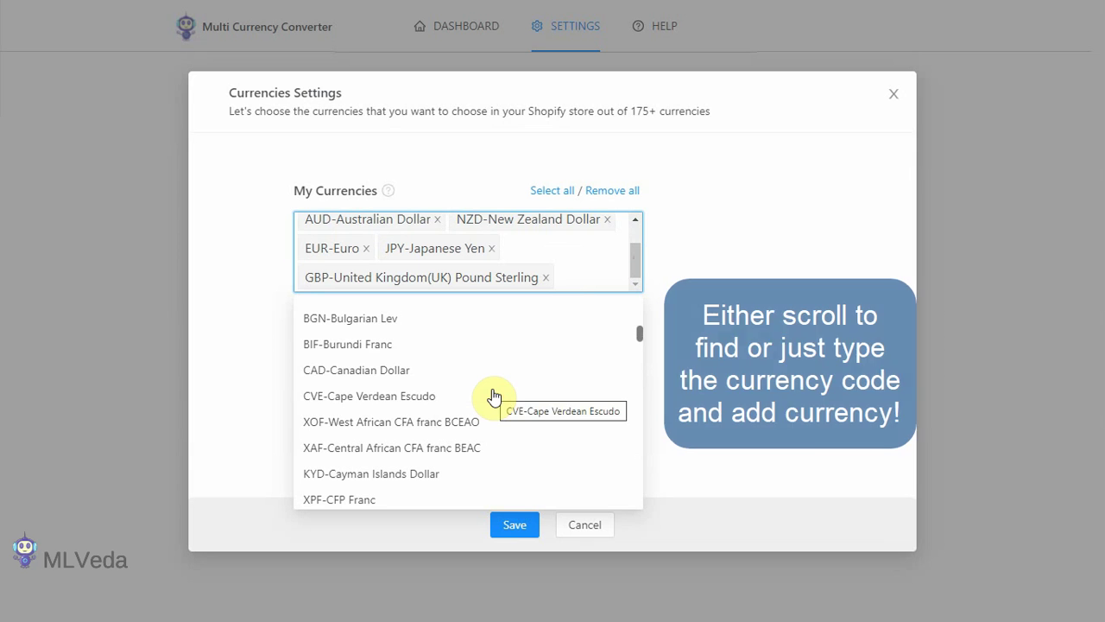
scroll(494, 396, down, 1)
scroll(494, 396, down, 2)
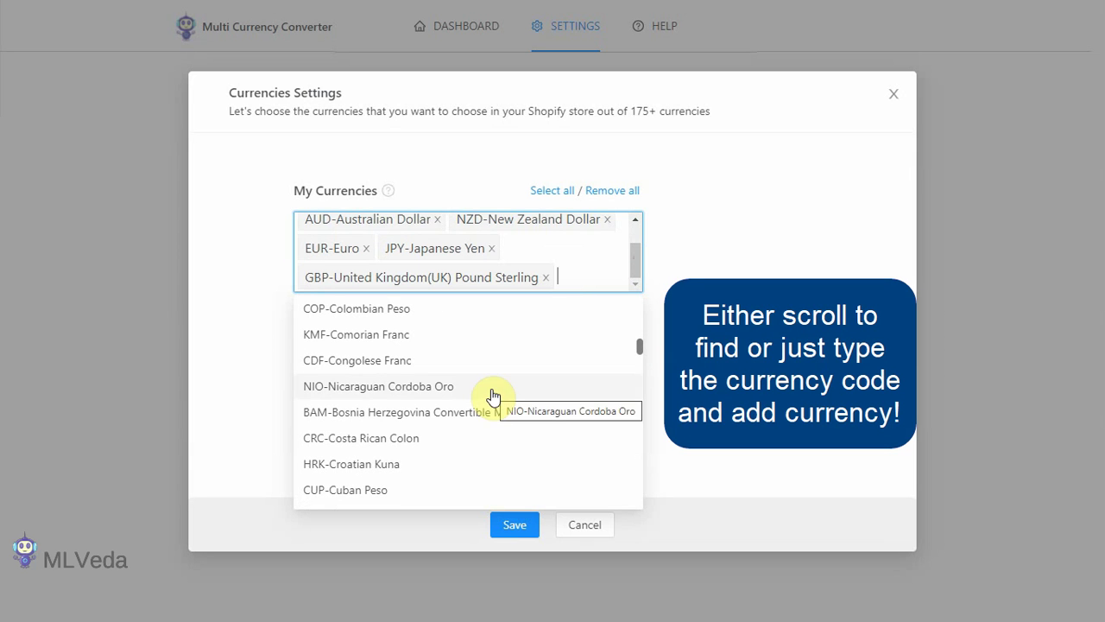
click(433, 440)
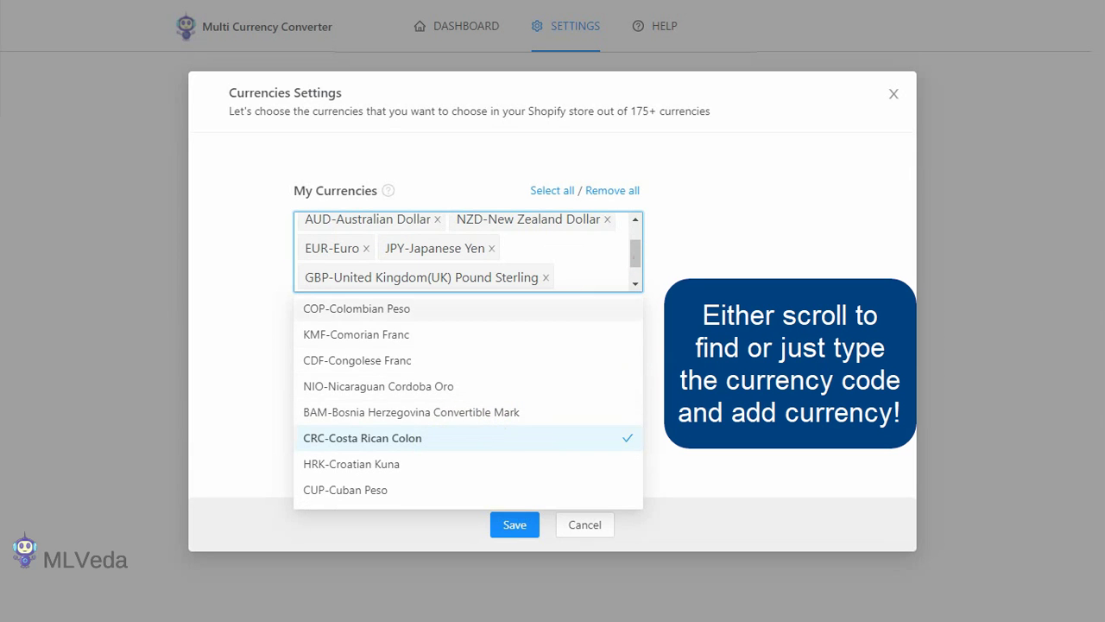
click(617, 264)
scroll(618, 267, down, 1)
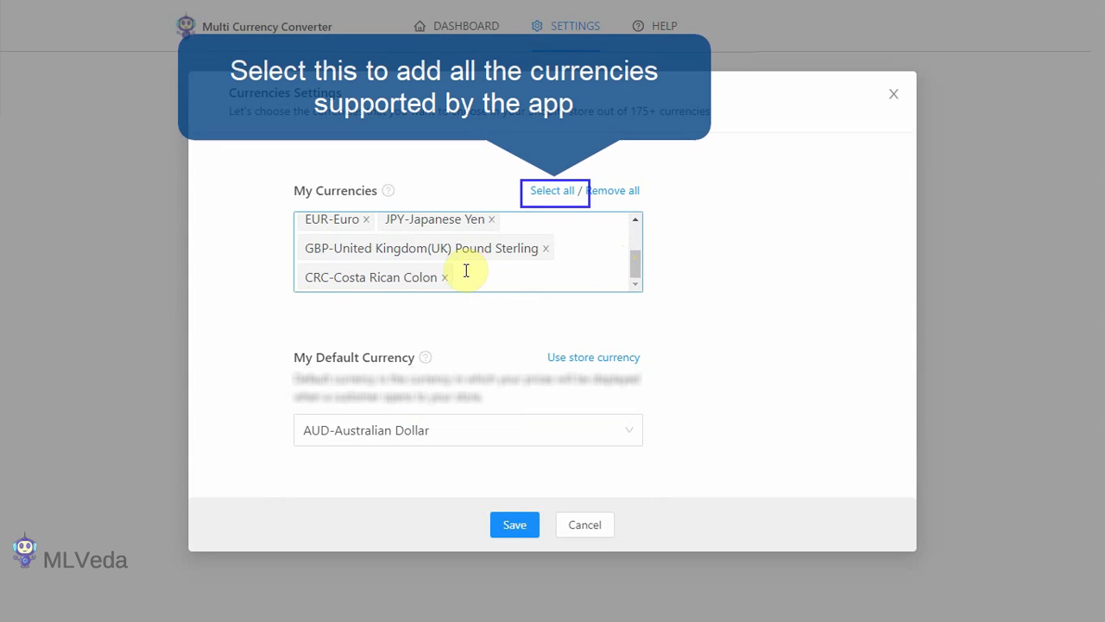
- Select all supported currencies for My Currencies and look through the filled list
click(544, 192)
middle_click(592, 245)
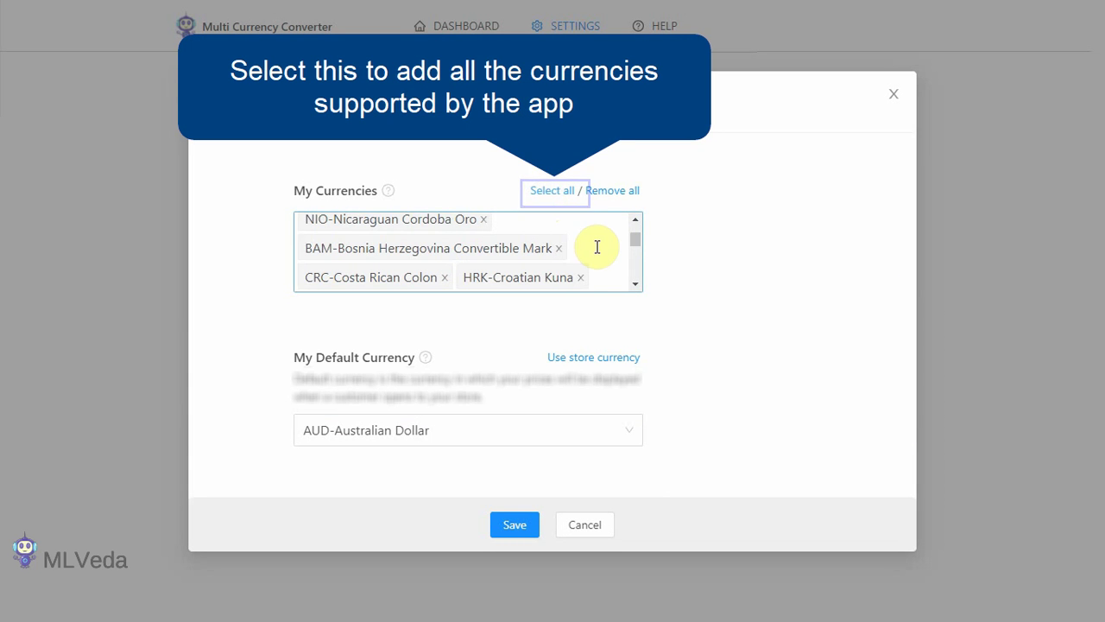
scroll(597, 248, down, 4)
scroll(598, 247, up, 13)
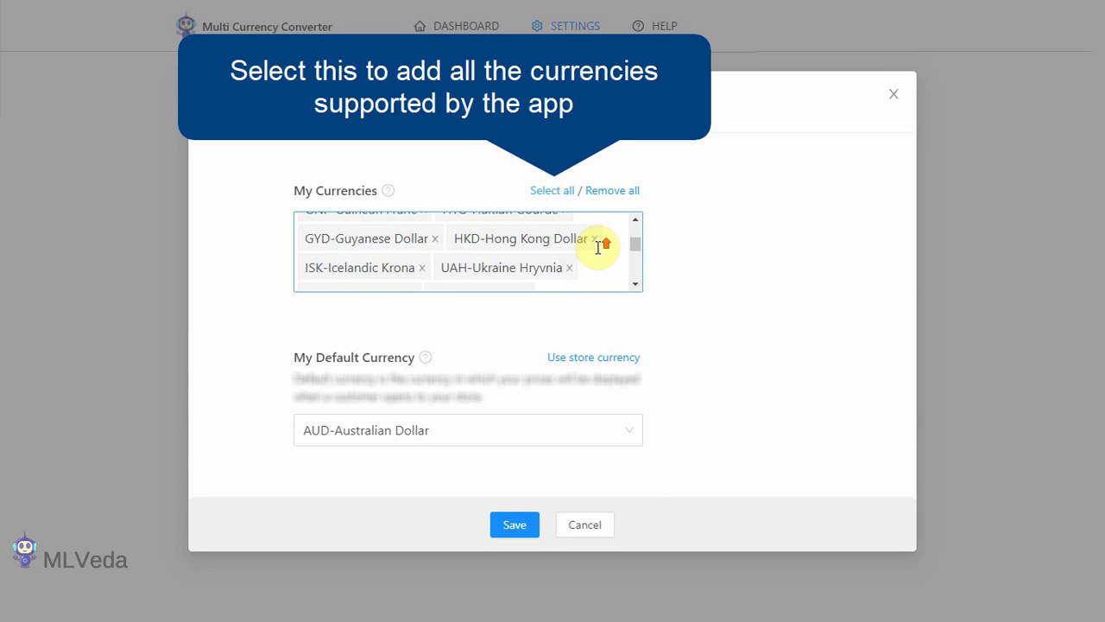
scroll(598, 248, up, 3)
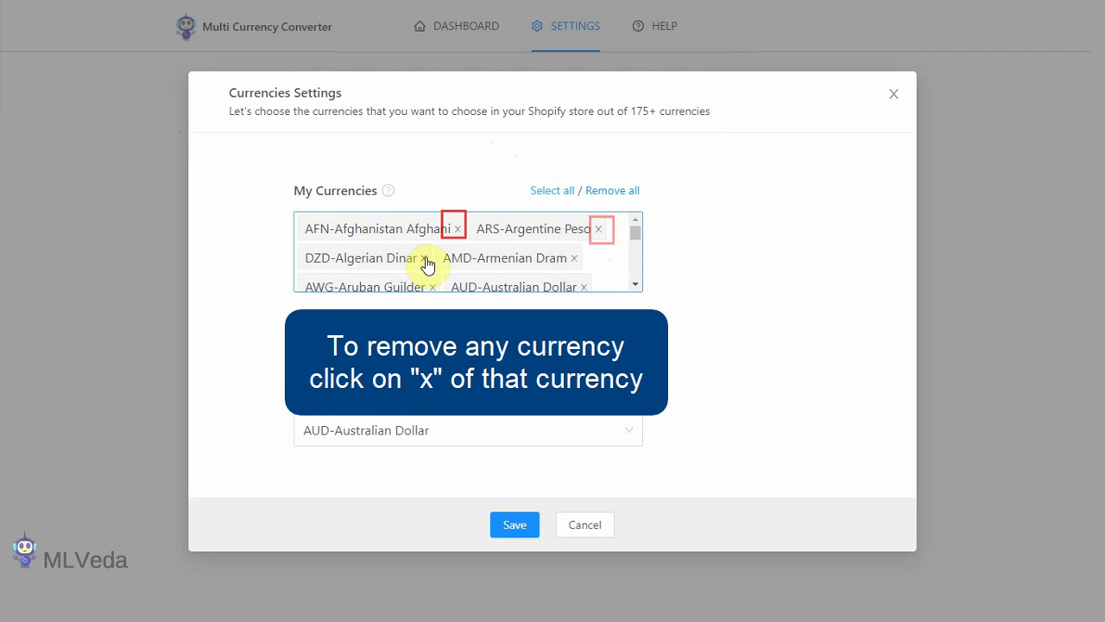
- Remove AMD-Armenian Dram and THB-Thai Baht individually from My Currencies
click(575, 259)
scroll(576, 259, down, 2)
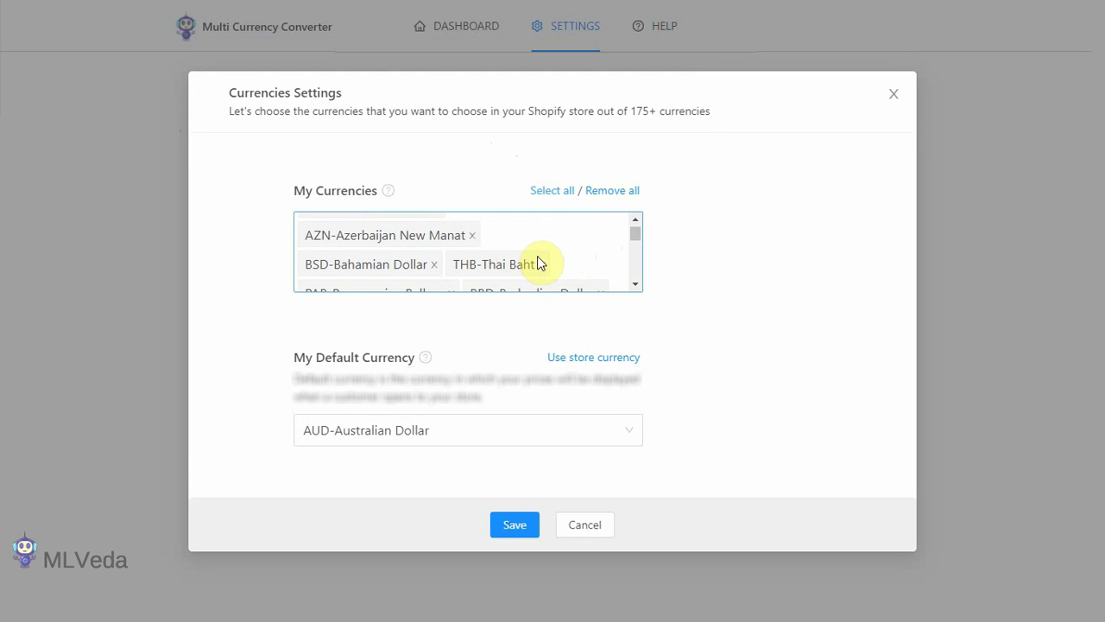
click(538, 265)
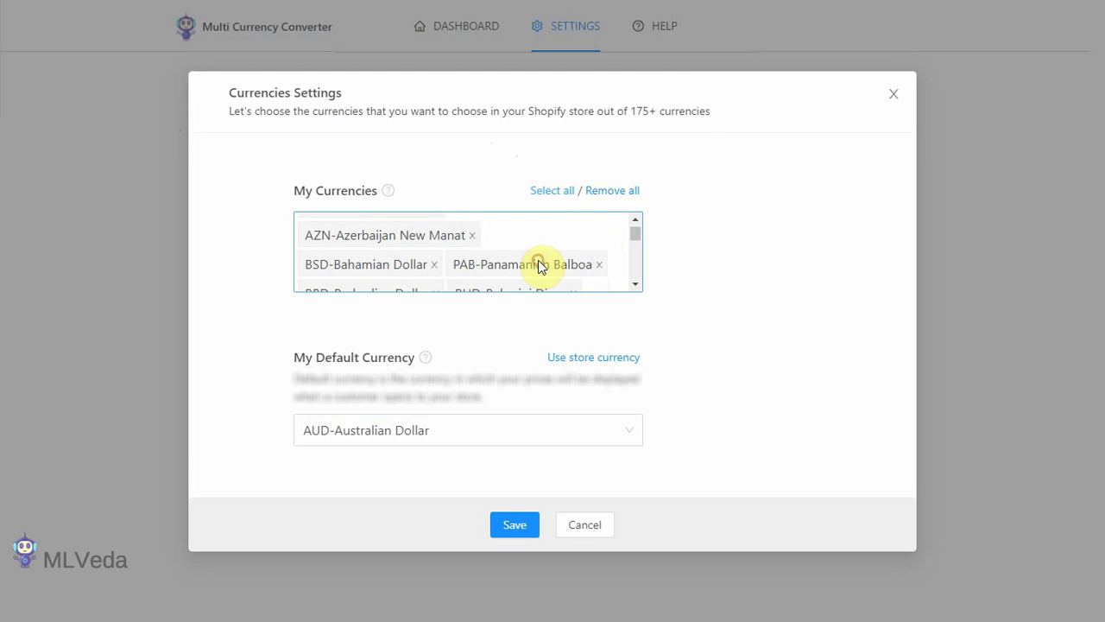
- Remove all currencies from My Currencies, and add CDF-Congolese Franc and EUR-Euro
click(607, 196)
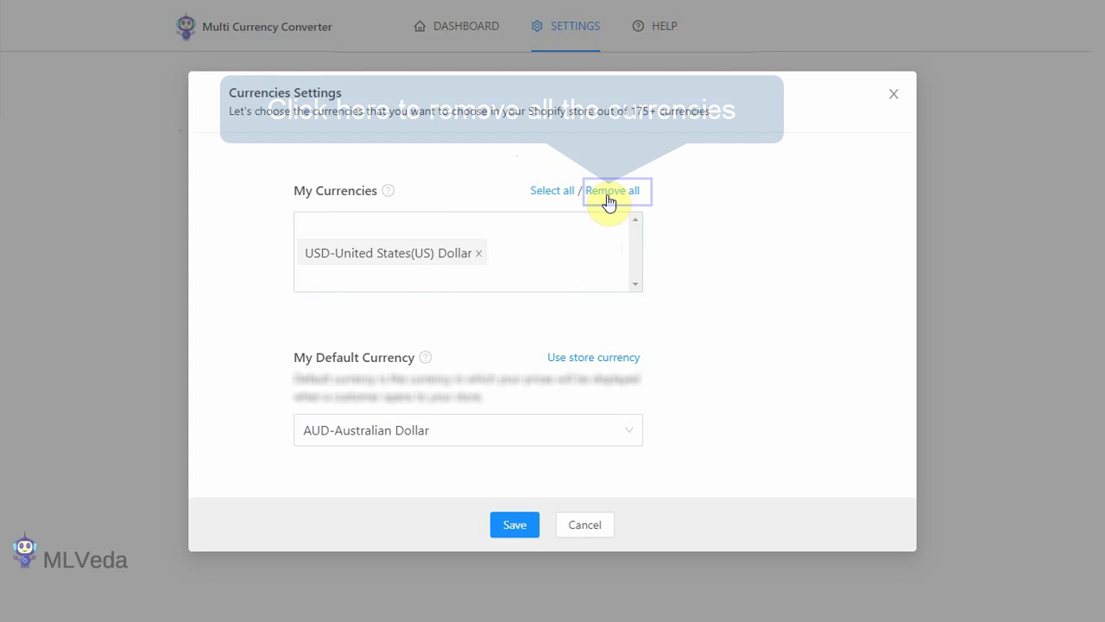
click(526, 251)
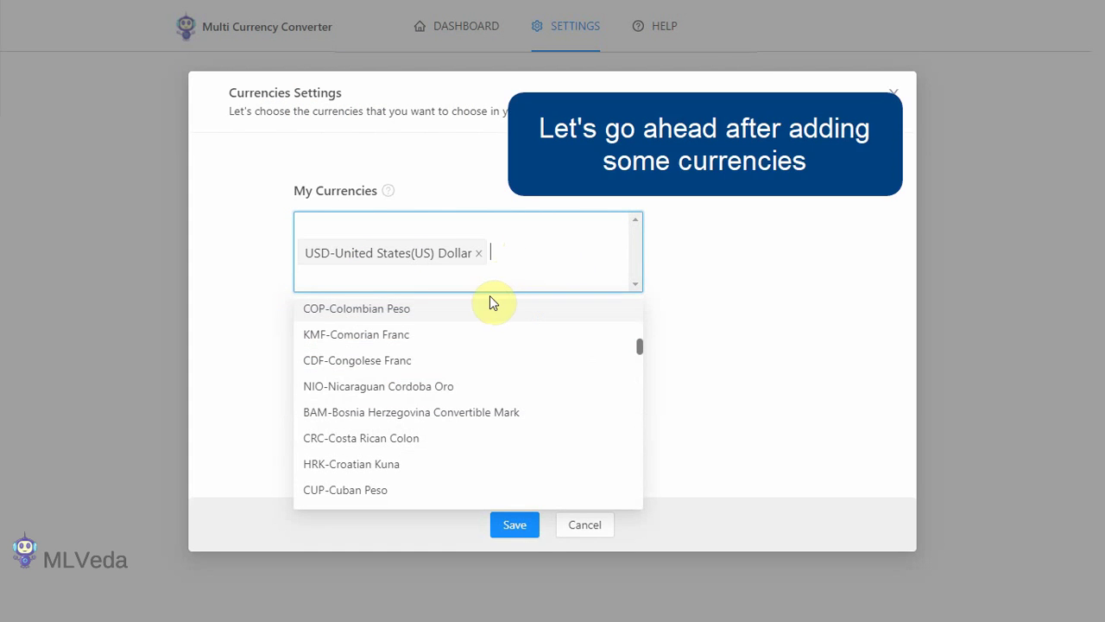
click(436, 367)
text(eur)
click(470, 310)
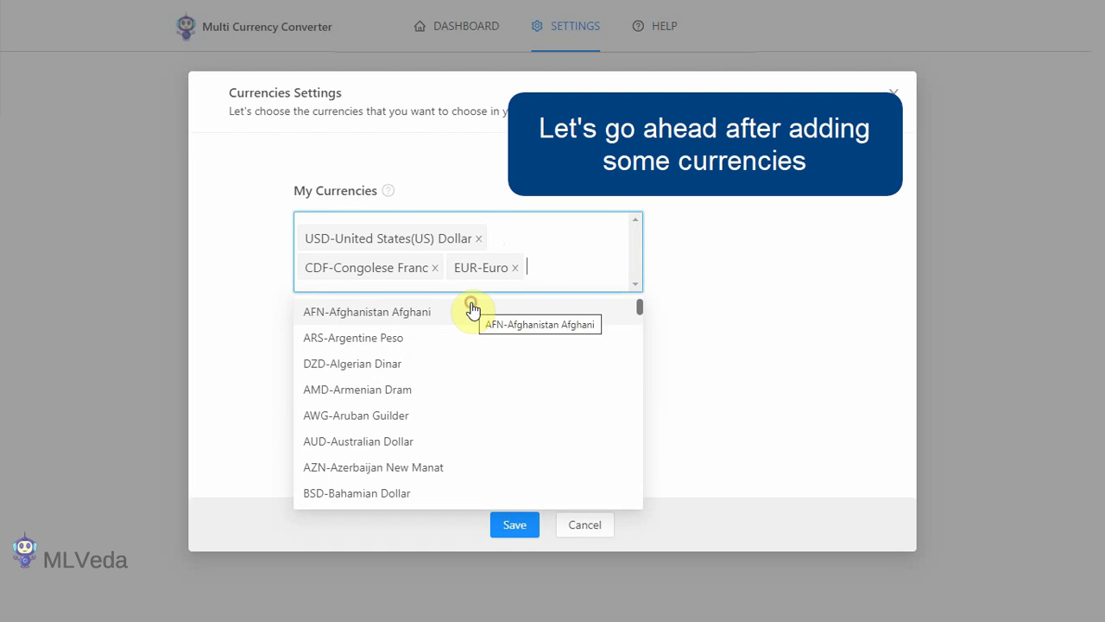
- Add GBP-United Kingdom(UK) Pound Sterling, AMD-Armenian Dram and AUD-Australian Dollar to My Currencies
text(gbp)
click(471, 310)
click(421, 393)
click(587, 276)
text(aud)
key(Return)
click(605, 278)
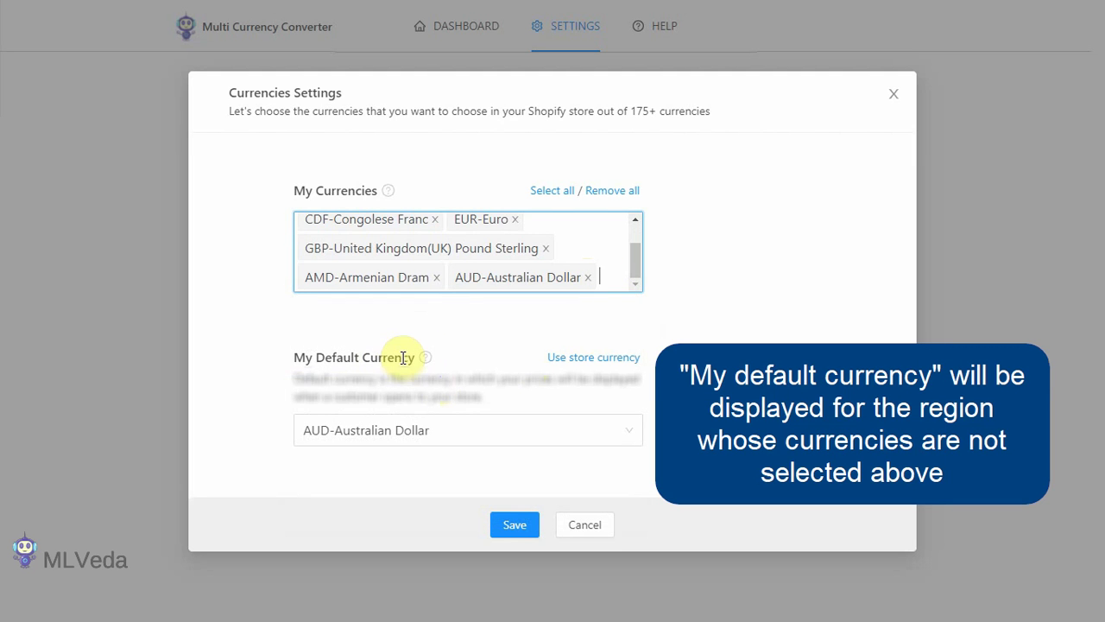
- Try the store currency as default, choose AUD-Australian Dollar as My Default Currency instead, and save the currency settings
click(560, 360)
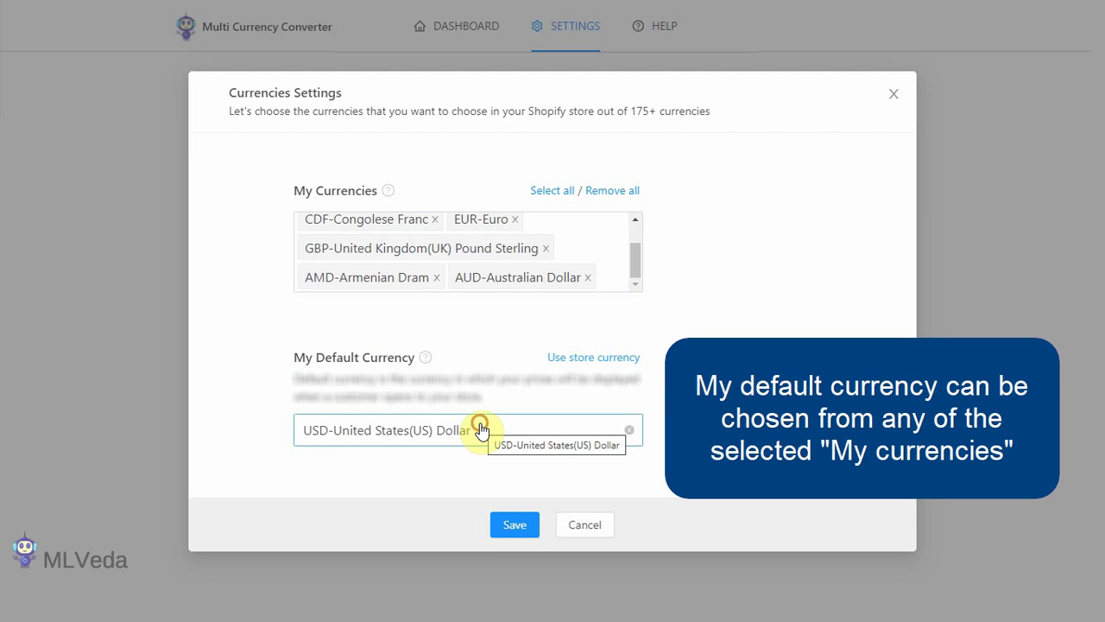
click(481, 430)
click(474, 464)
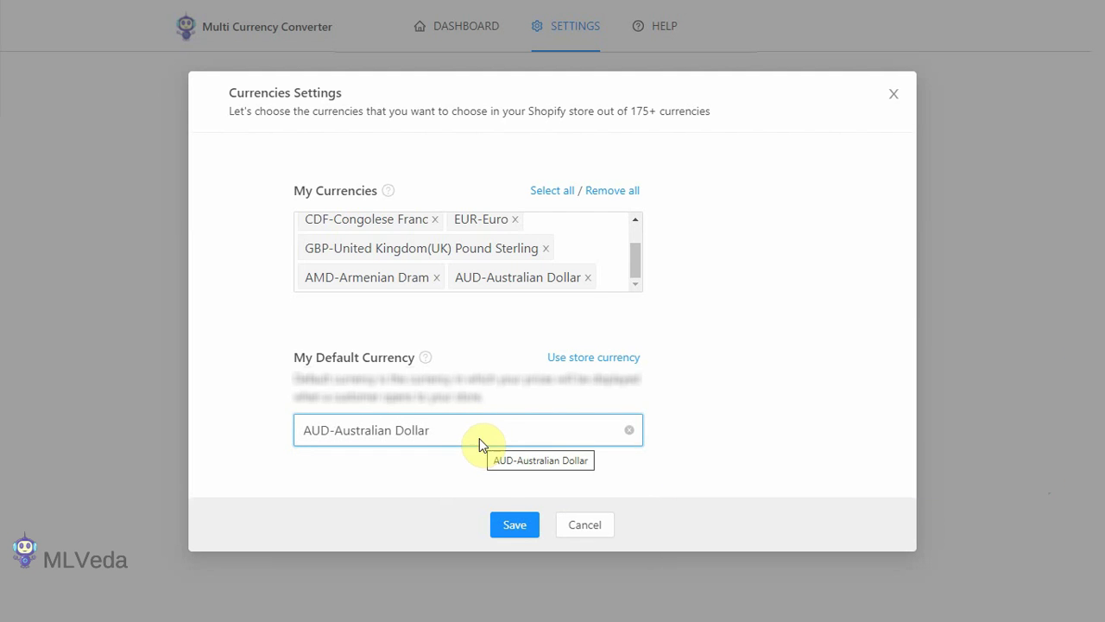
click(505, 529)
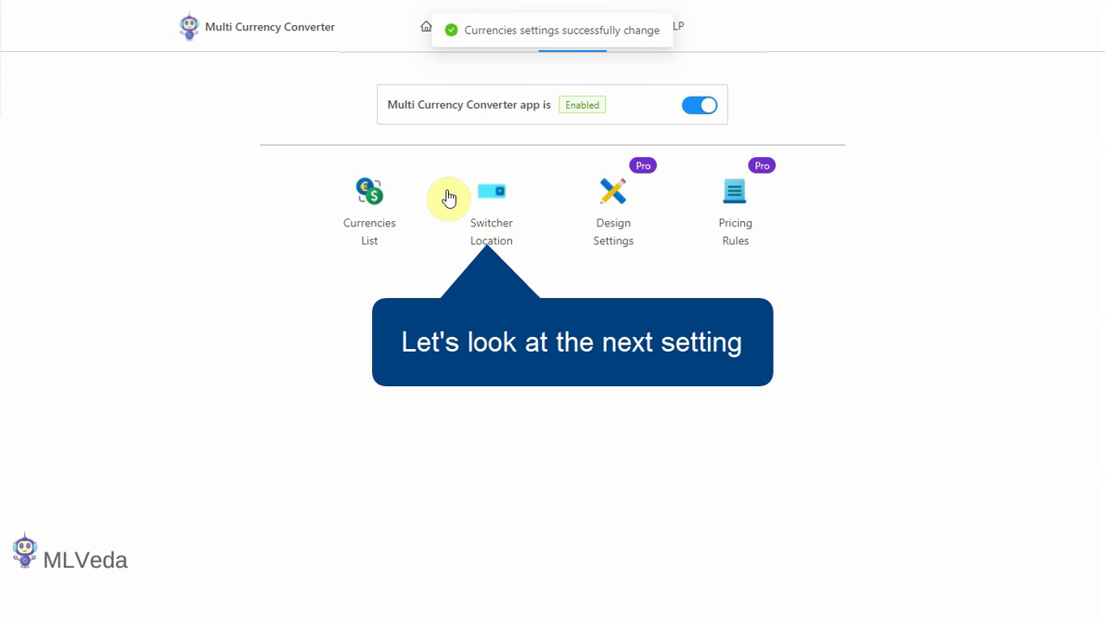
- In the switcher location settings, customize the top-left fixed position with 25px spacing from top and 15px from left
click(481, 216)
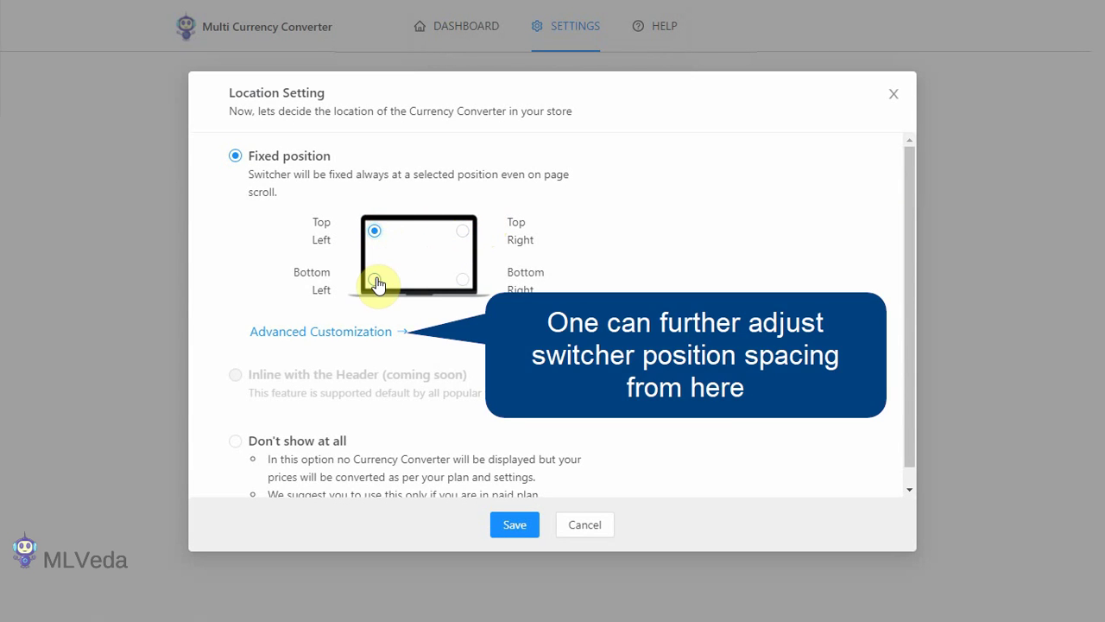
click(393, 332)
click(365, 396)
click(344, 321)
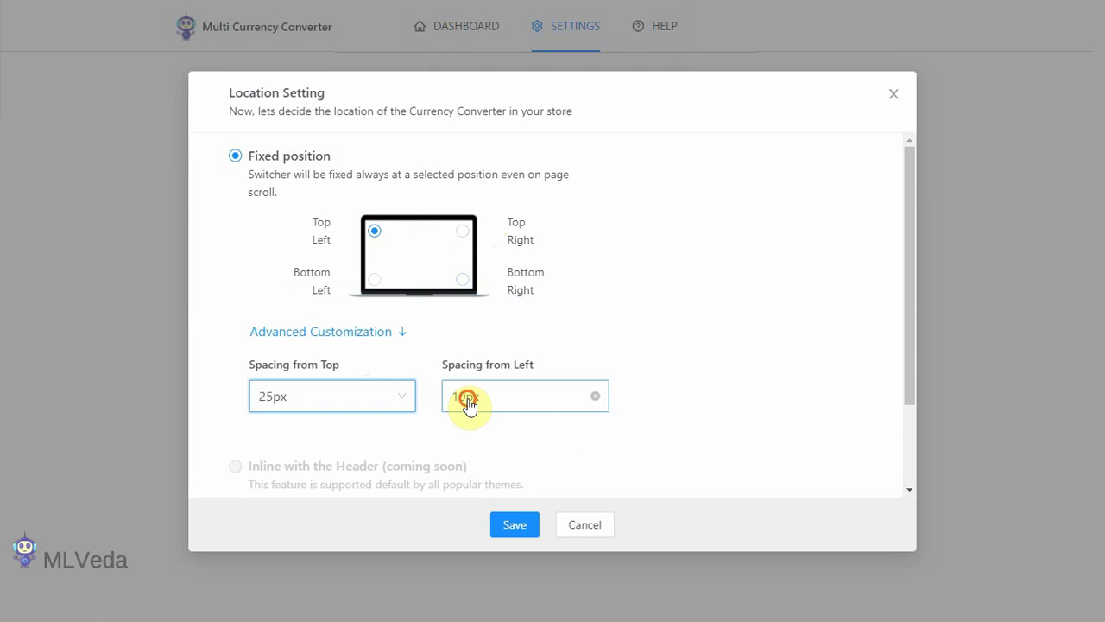
click(469, 399)
click(471, 257)
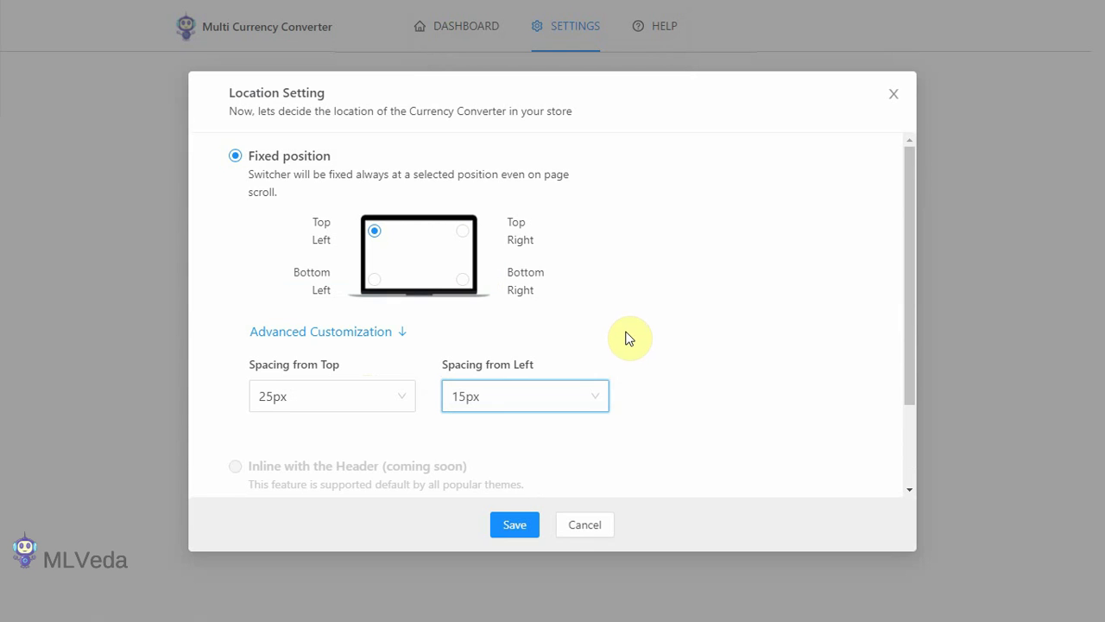
- Try the Don't show at all option, return the switcher to Fixed position, and save the location settings
scroll(630, 338, down, 3)
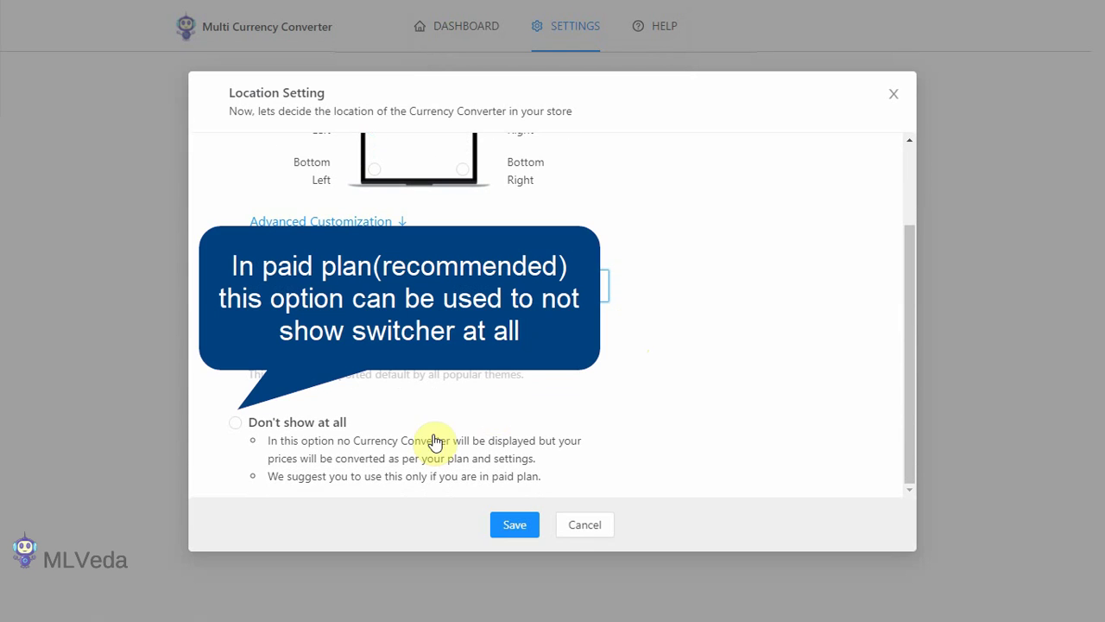
click(234, 421)
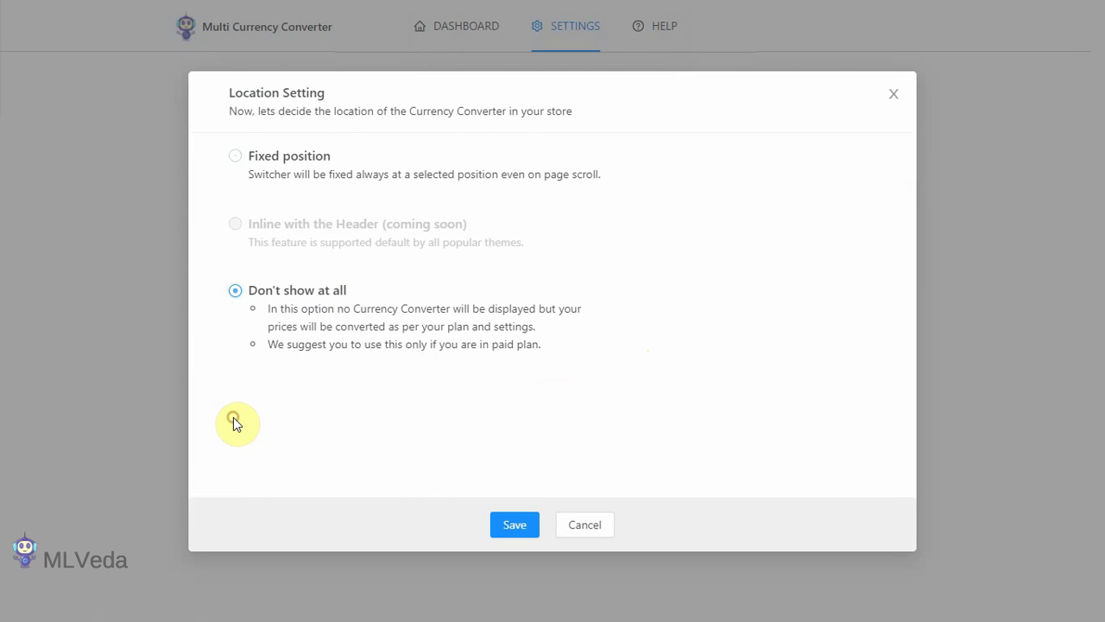
click(242, 160)
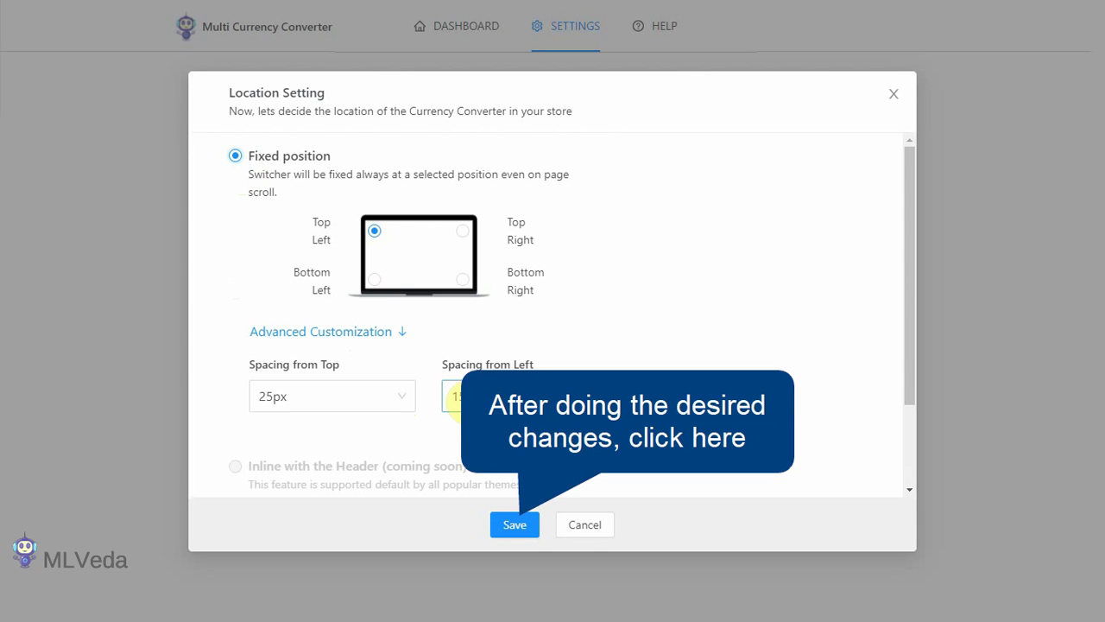
click(514, 525)
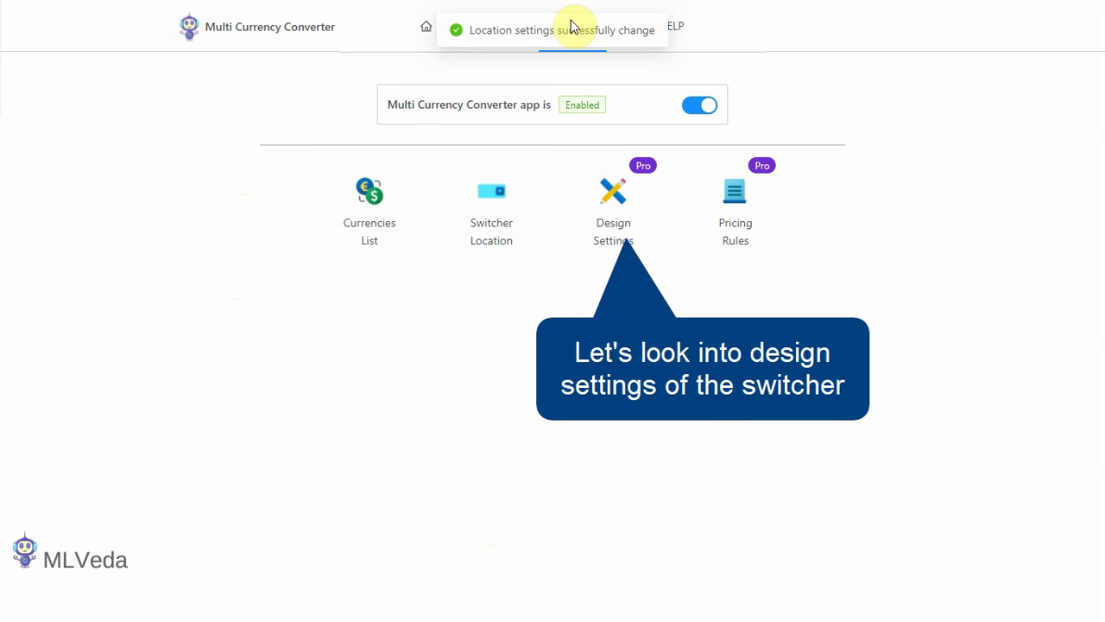
- In the switcher's design settings, toggle the flag off and on again and set its style to Circle
click(625, 230)
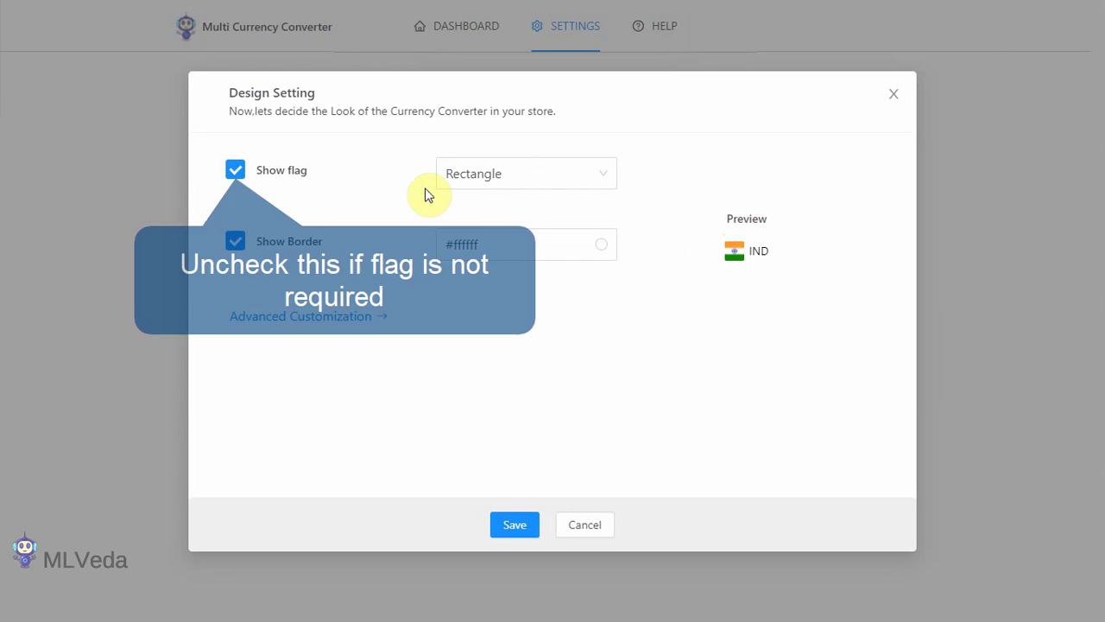
click(236, 169)
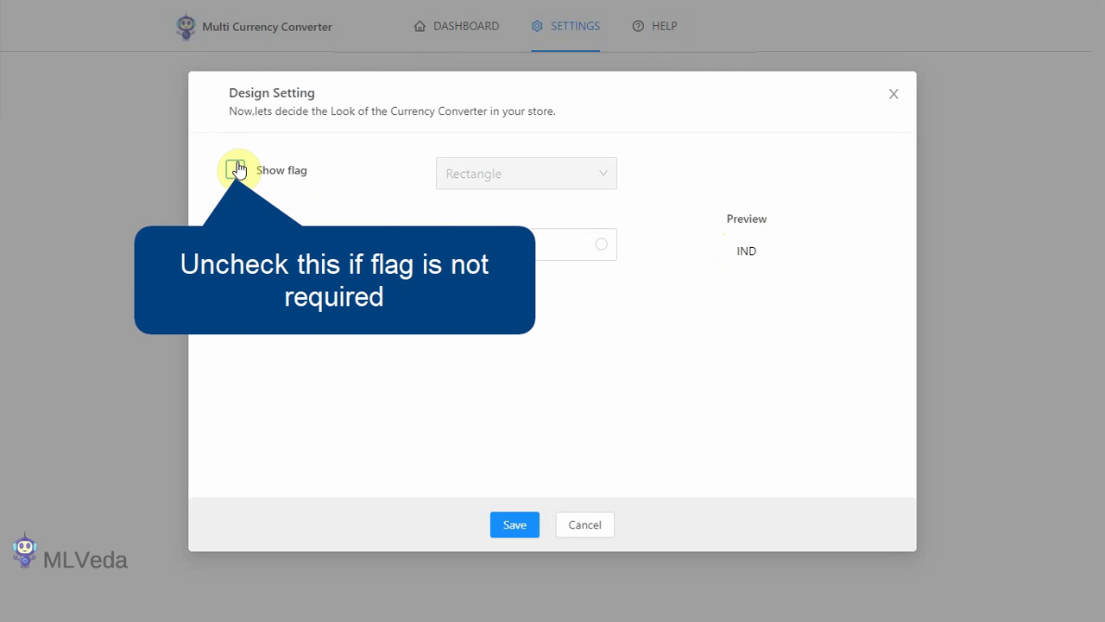
click(237, 164)
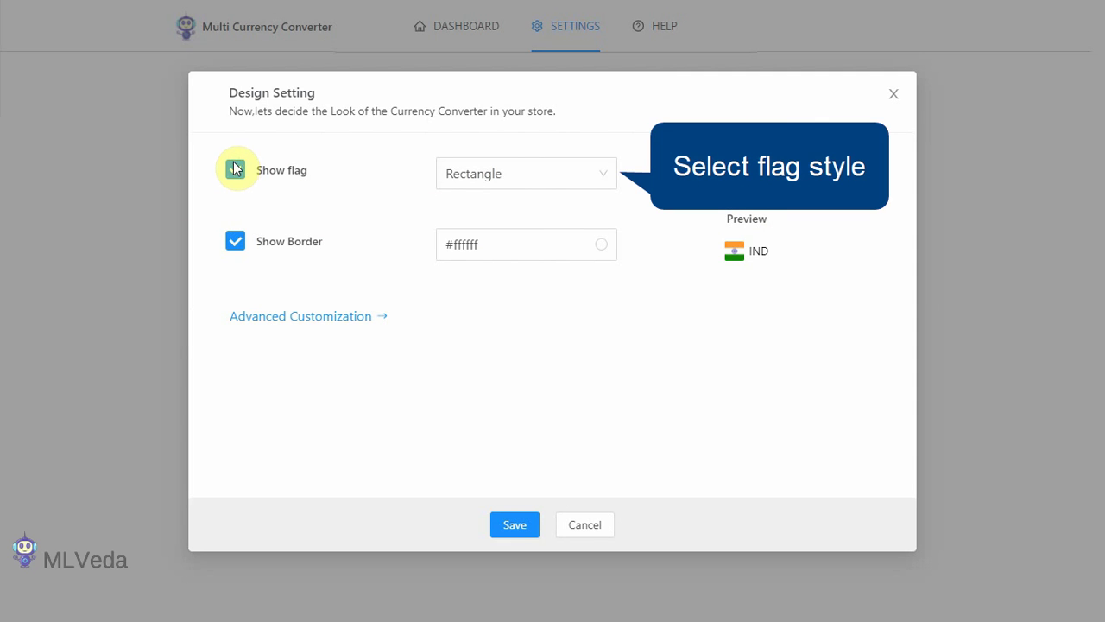
click(512, 177)
click(502, 235)
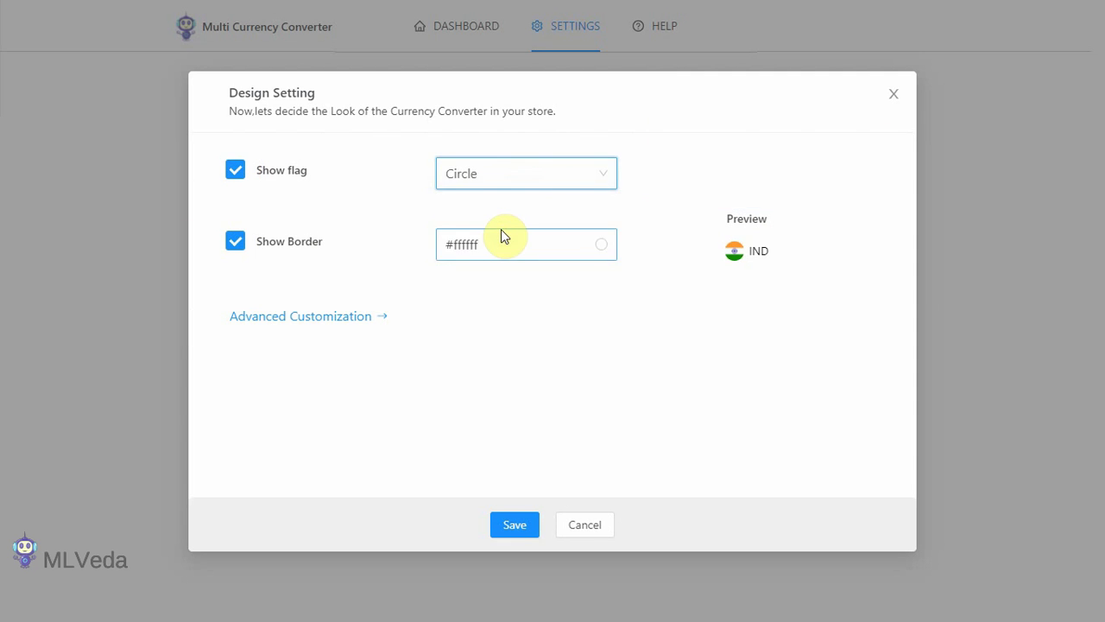
- Keep the switcher border shown and pick a muted greyish color for it
click(250, 246)
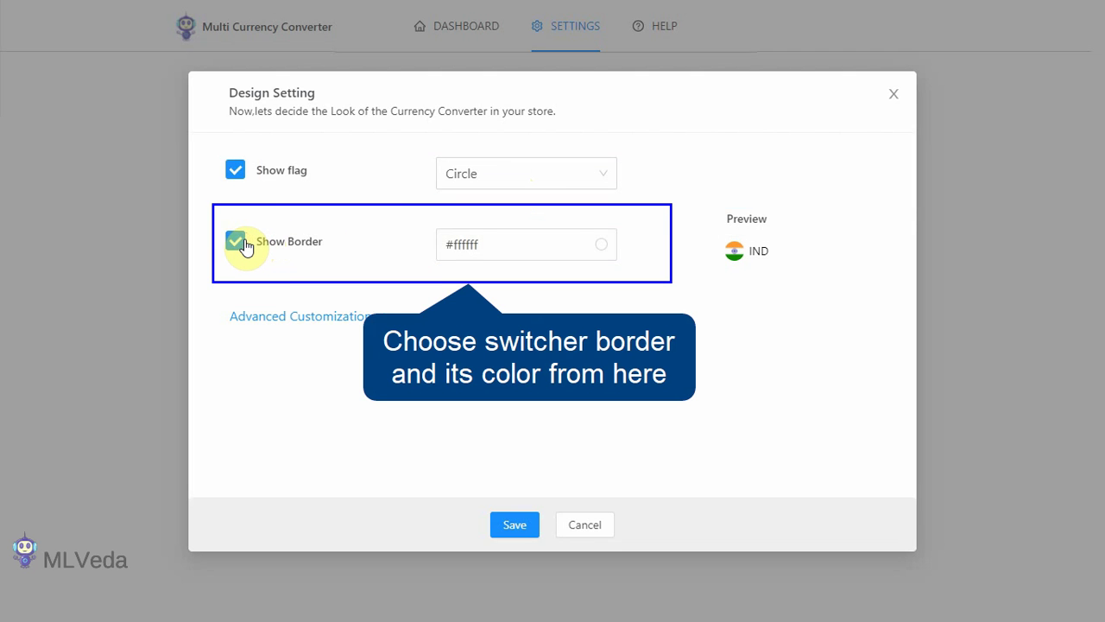
click(604, 247)
drag(448, 297, 456, 306)
click(691, 414)
- In the advanced design customization, set the Text Hover Color to #121111 and the Background Hover Color to #ECCCCC
click(361, 322)
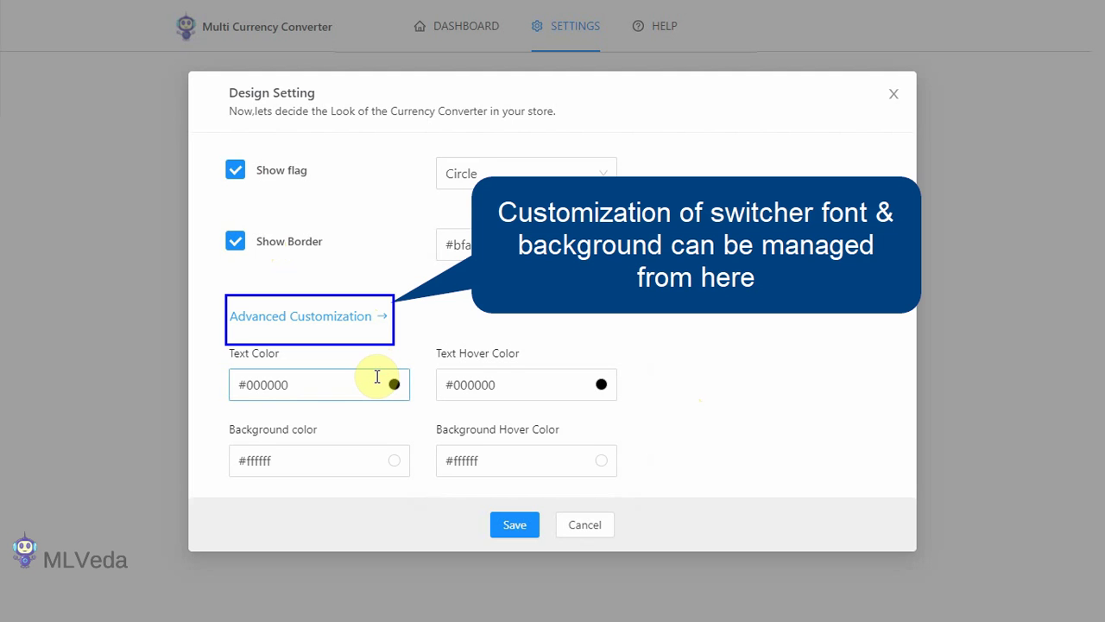
click(507, 380)
drag(450, 215, 465, 165)
drag(447, 220, 442, 223)
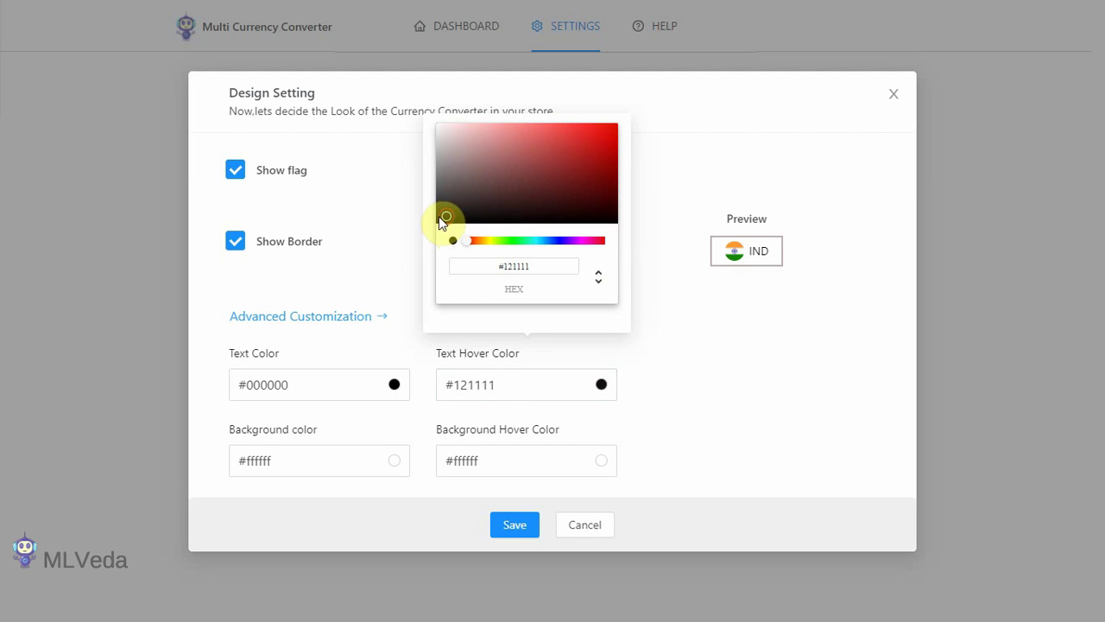
click(526, 462)
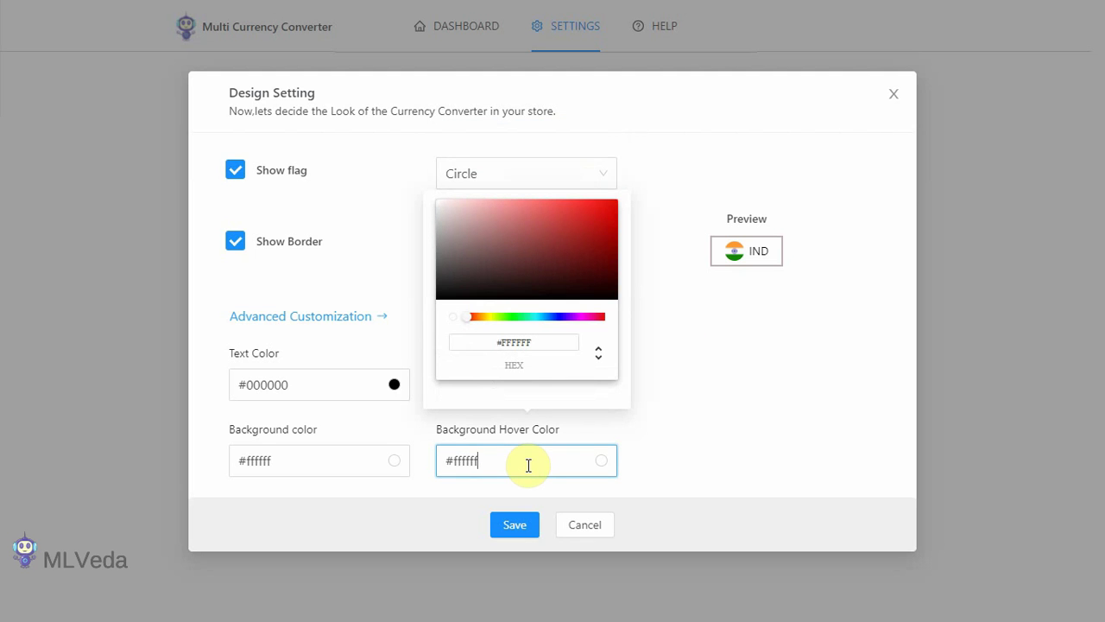
drag(450, 202, 462, 207)
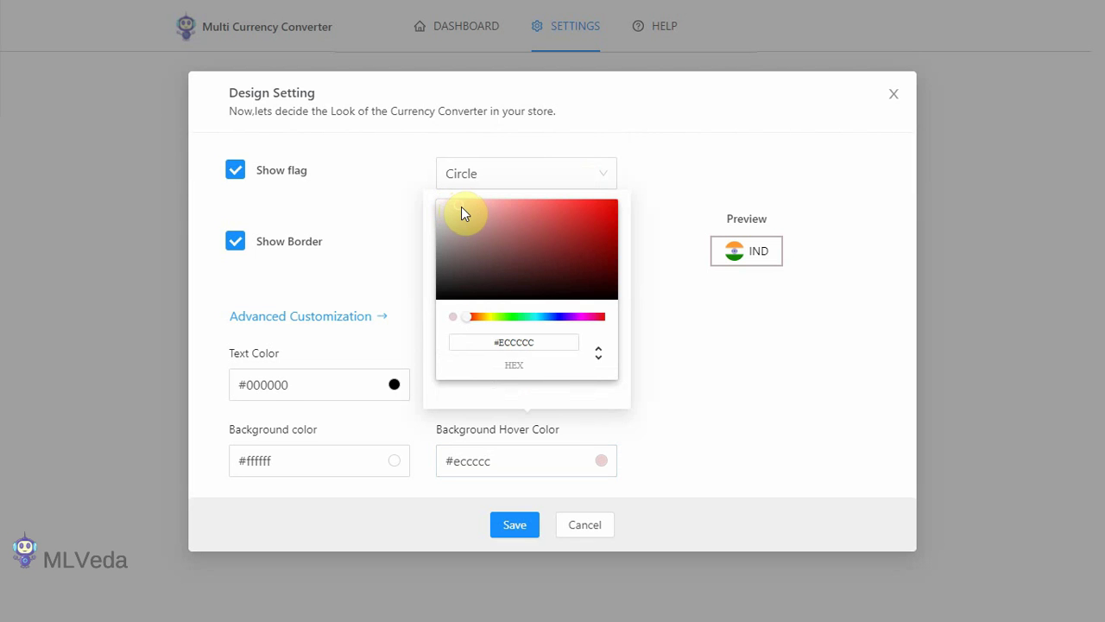
- Set the switcher's Background color to #f7f2f2 and save the design settings
click(724, 426)
click(394, 471)
drag(285, 259, 232, 203)
click(494, 322)
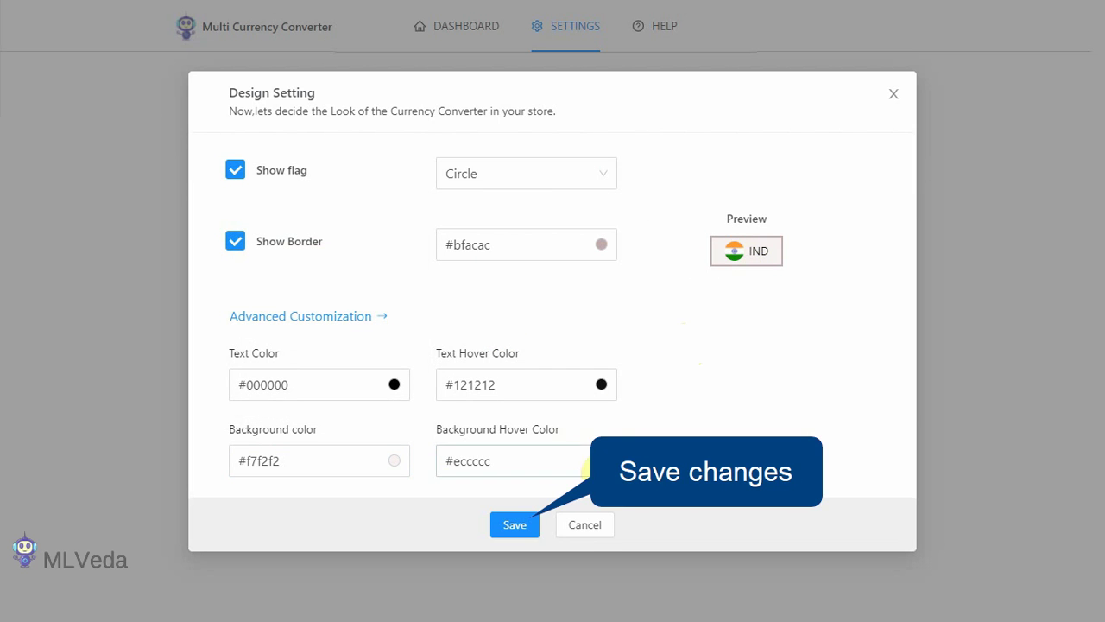
click(513, 524)
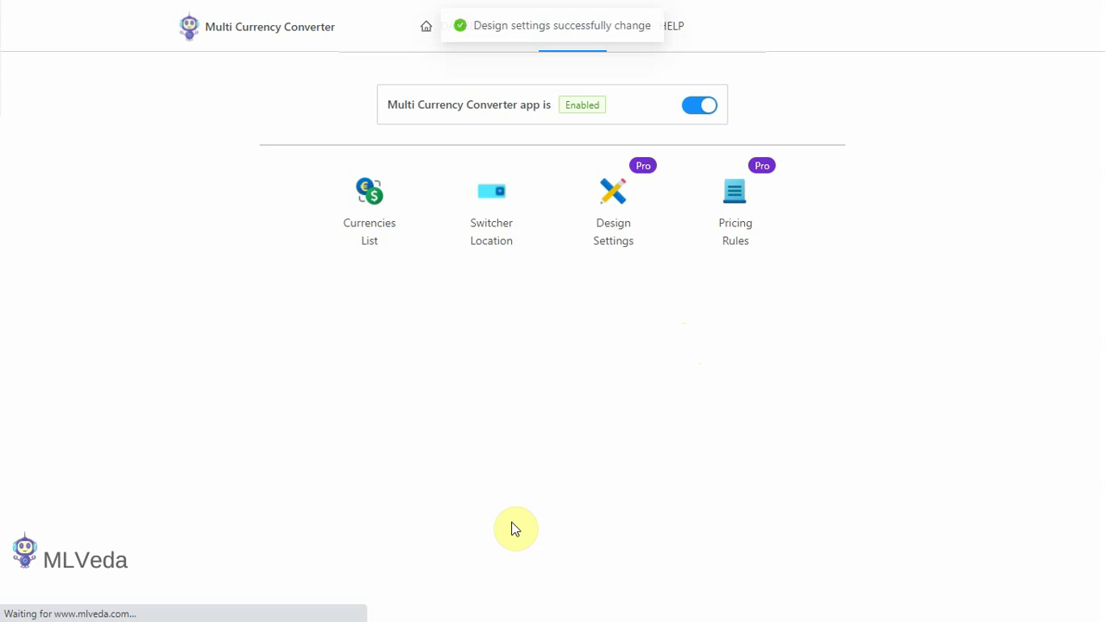
- In the pricing rules, keep the price format With Currency and Remove Decimals off, and save the settings
click(741, 241)
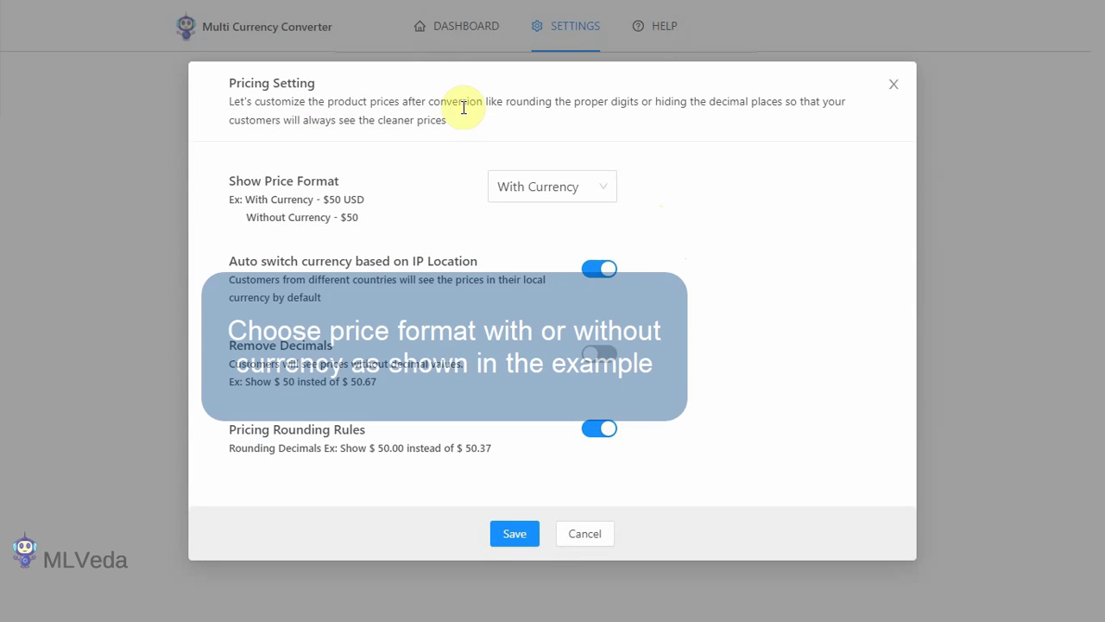
click(545, 192)
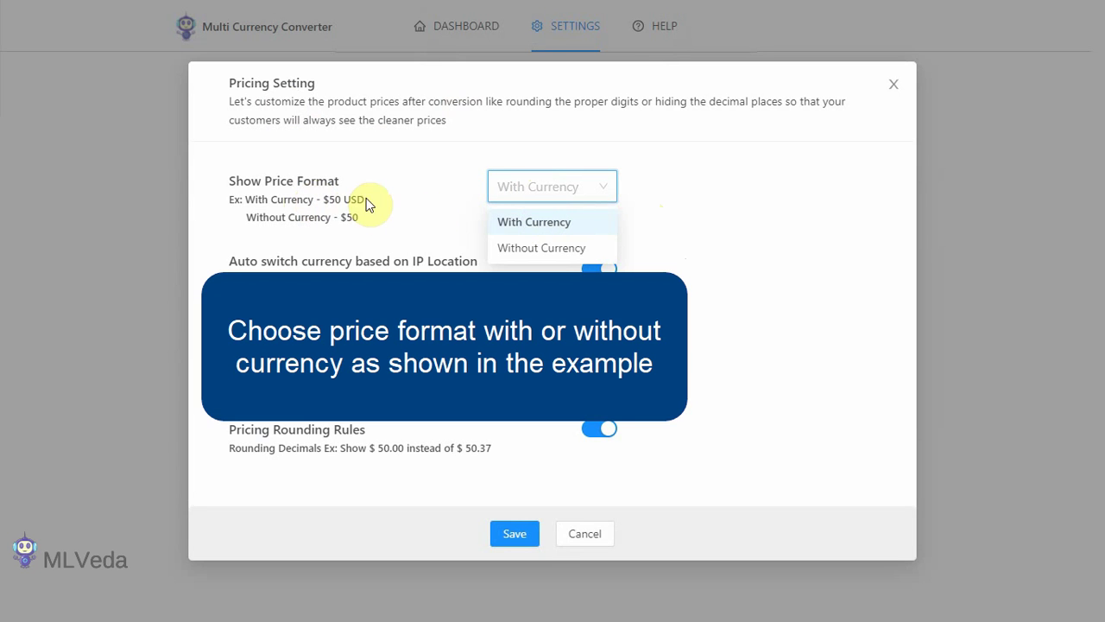
click(428, 207)
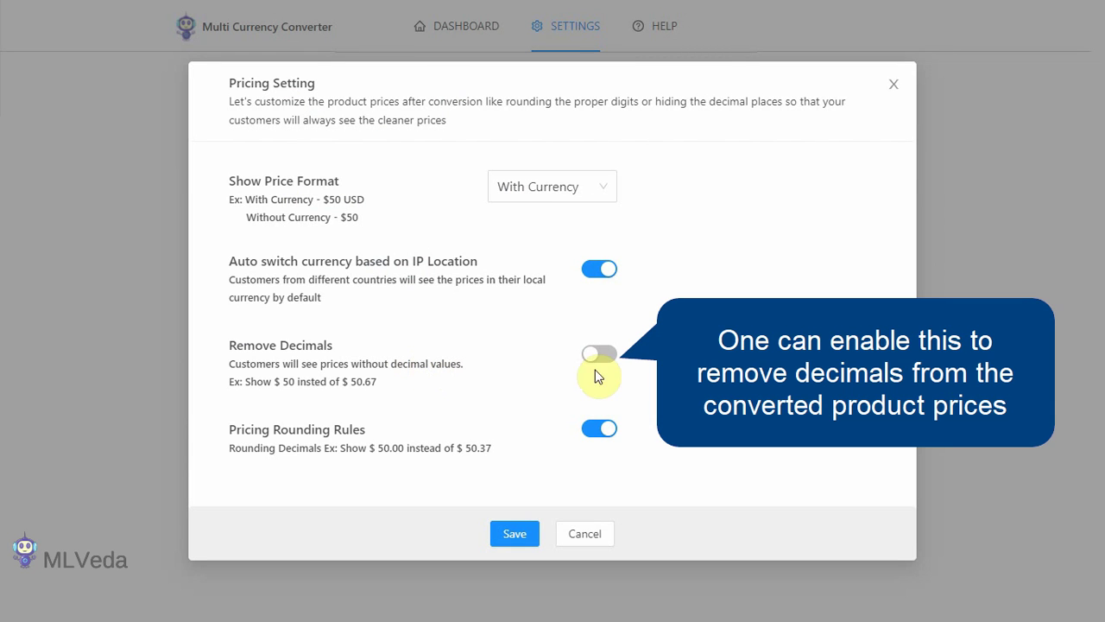
click(595, 355)
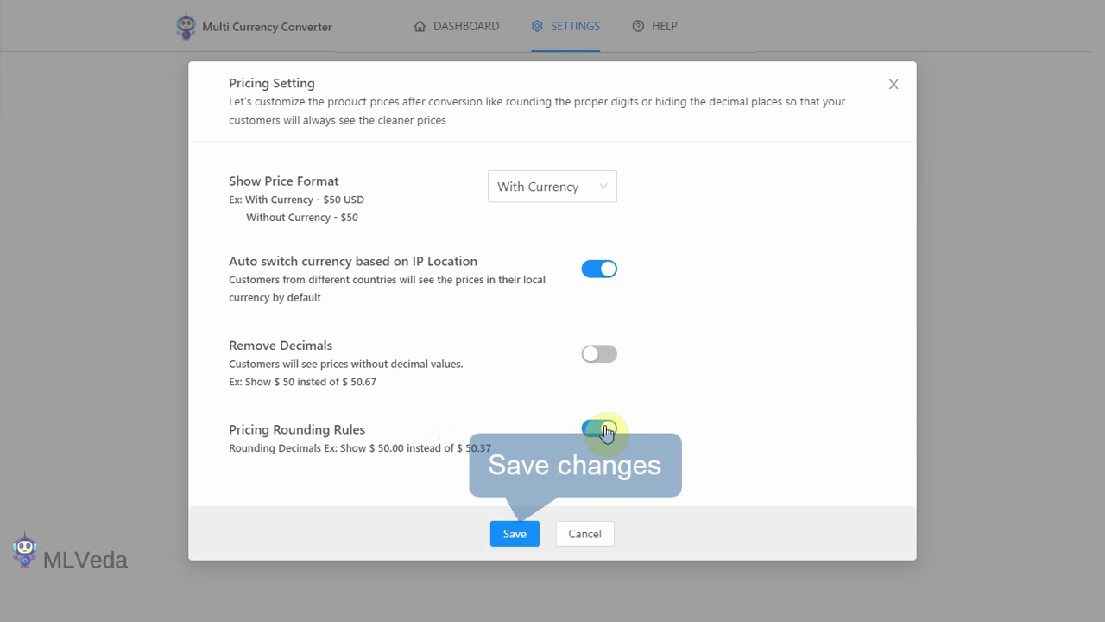
click(516, 535)
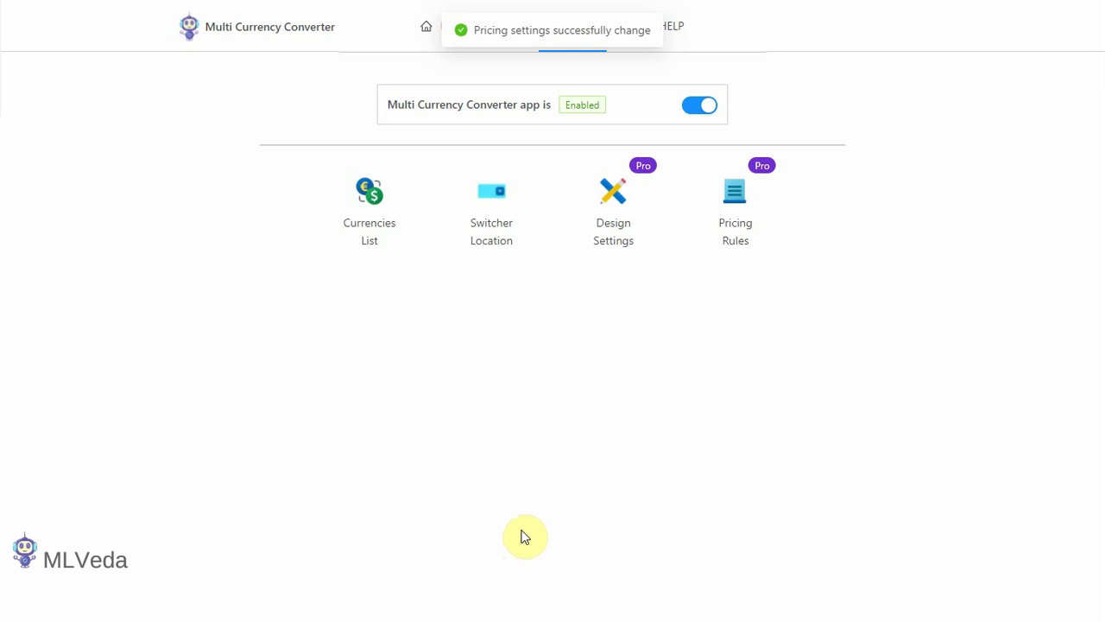
- View the support information on the Help page, and examine the switcher's currency list on the store preview page
click(668, 31)
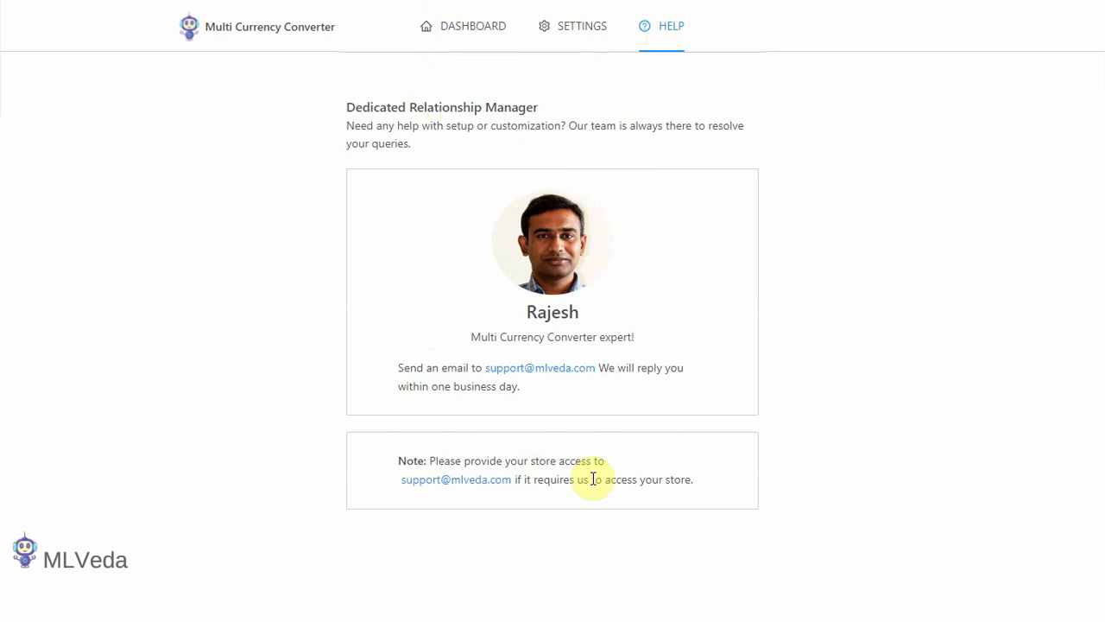
click(584, 33)
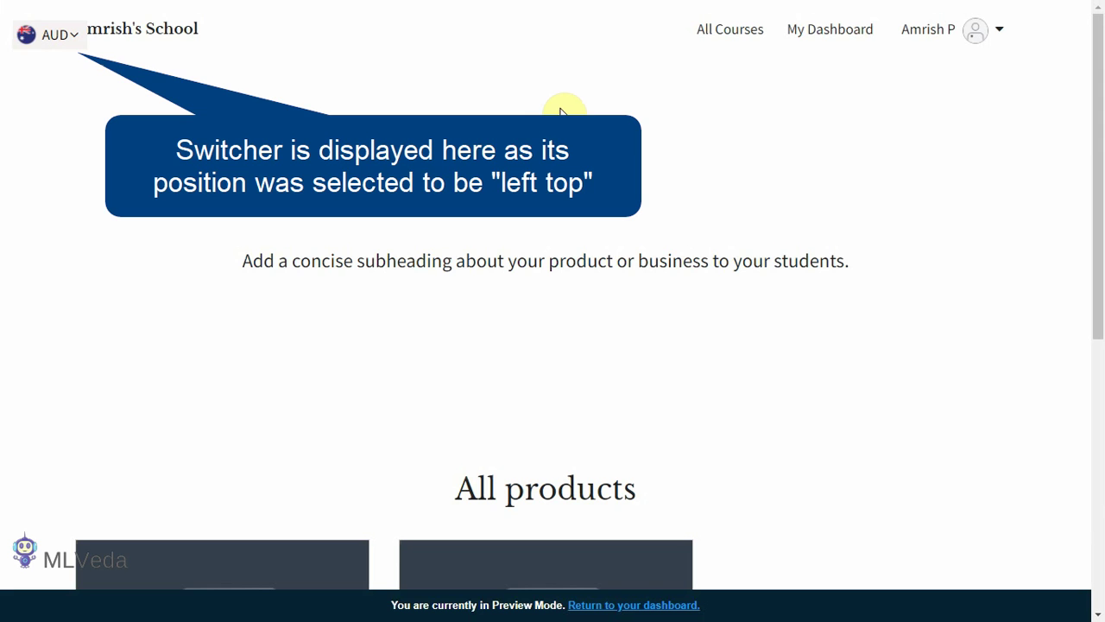
click(80, 36)
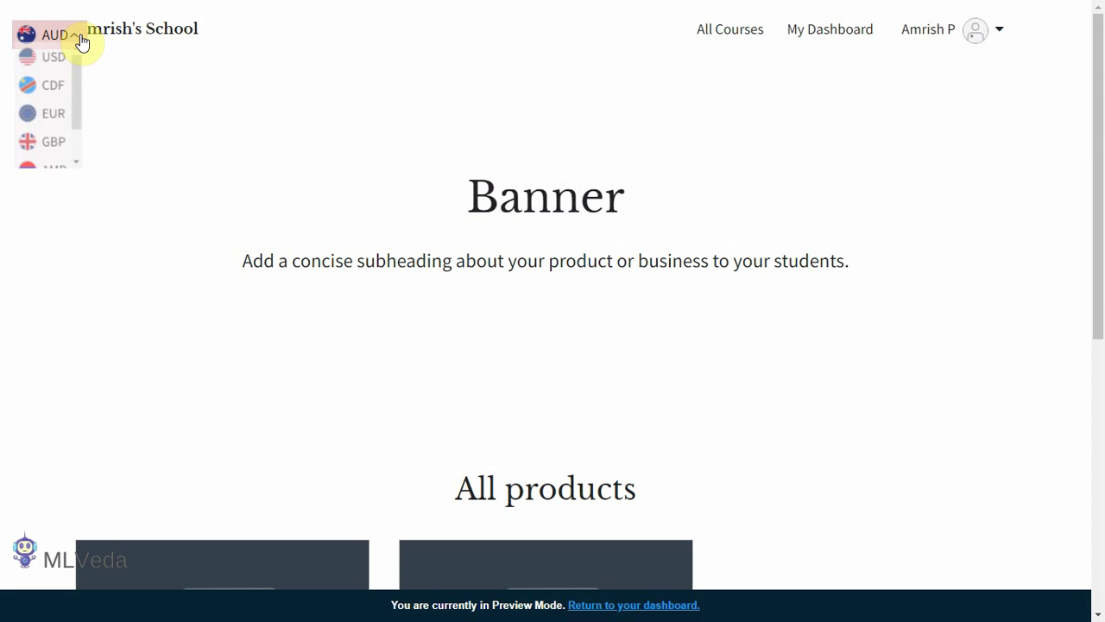
scroll(55, 111, down, 2)
scroll(54, 87, up, 2)
click(60, 31)
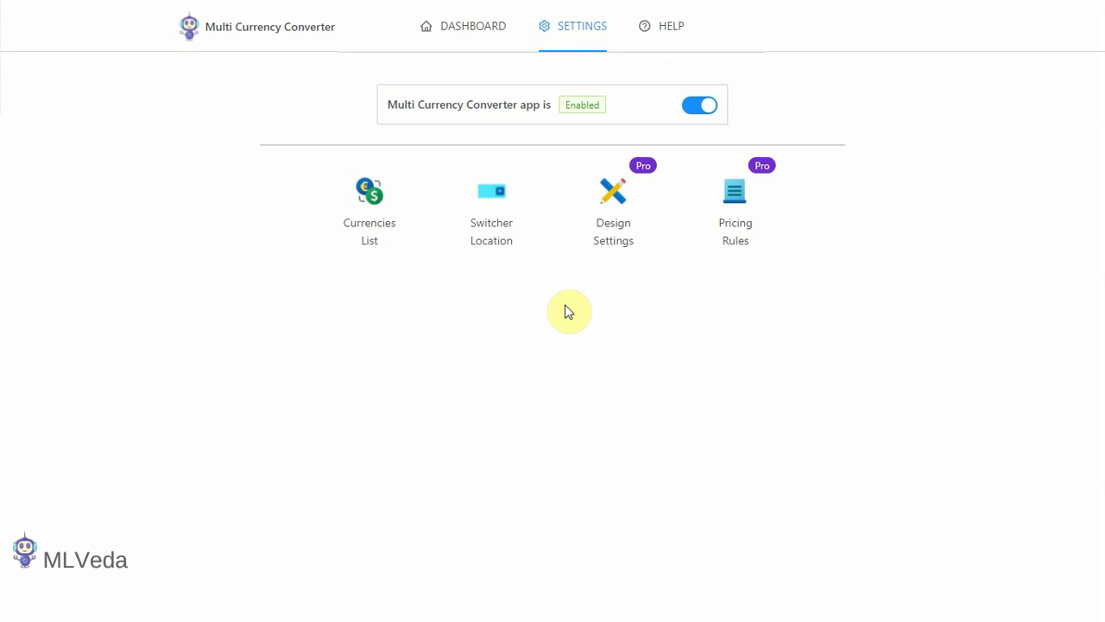
- Set the switcher's fixed position to Top Right, save the location settings, and reload the store preview
click(481, 226)
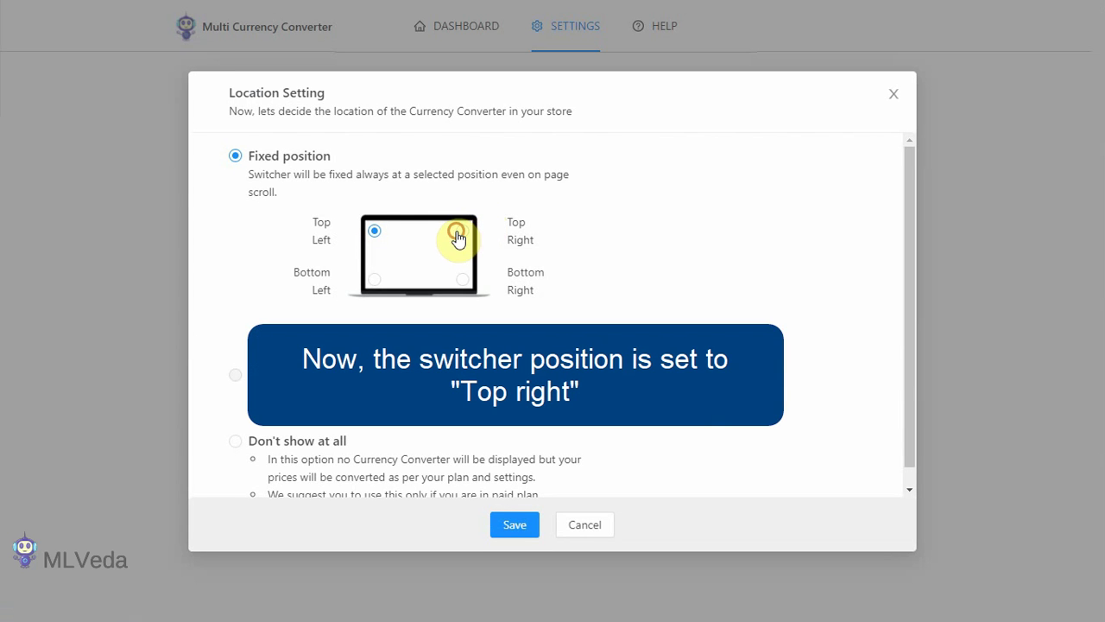
click(511, 525)
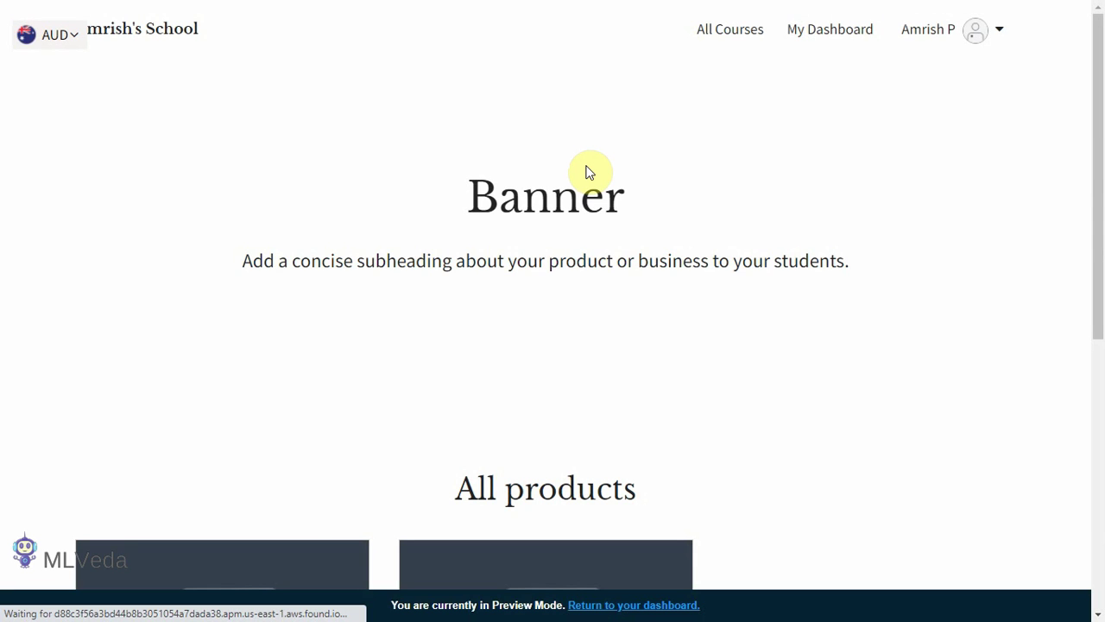
key(ctrl+F5)
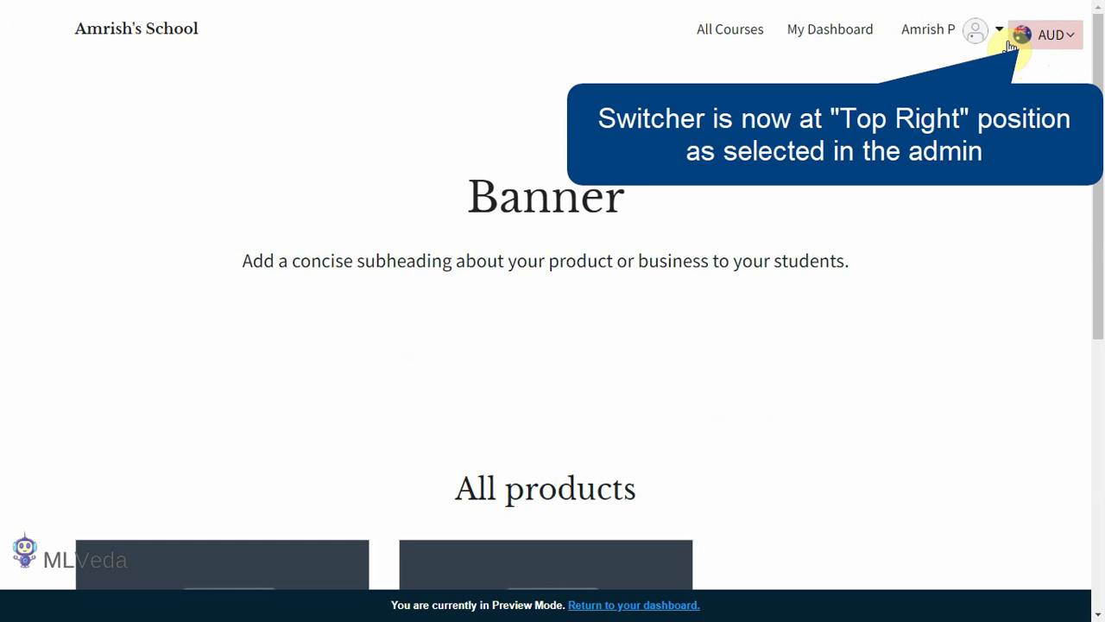
- Examine the repositioned switcher's currency list and the product prices on the store preview
click(1047, 39)
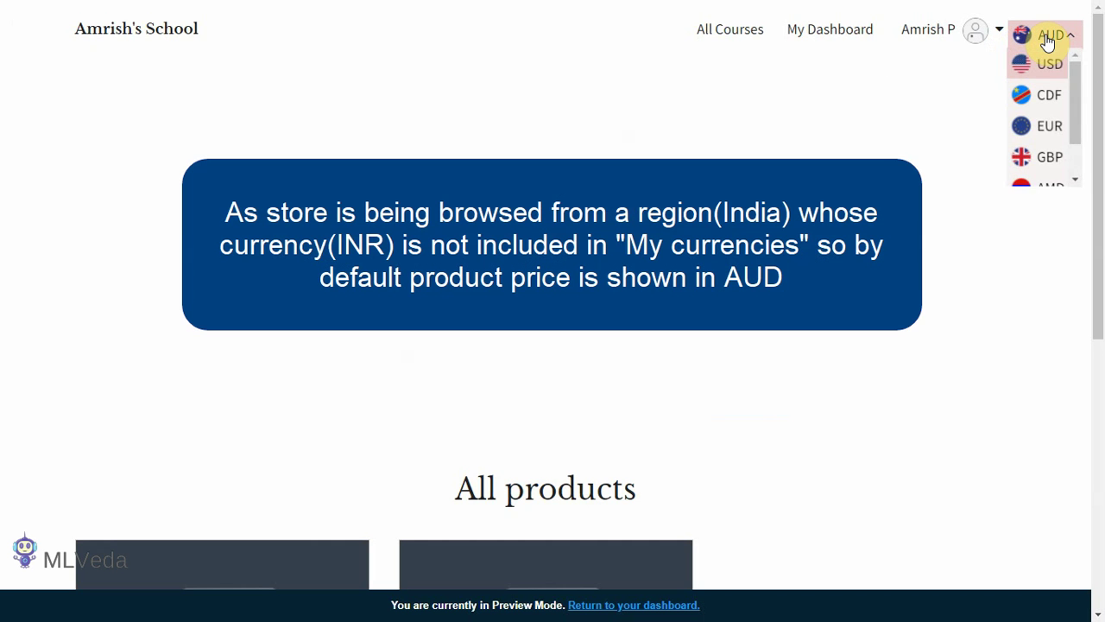
scroll(1048, 95, down, 2)
scroll(1046, 109, up, 2)
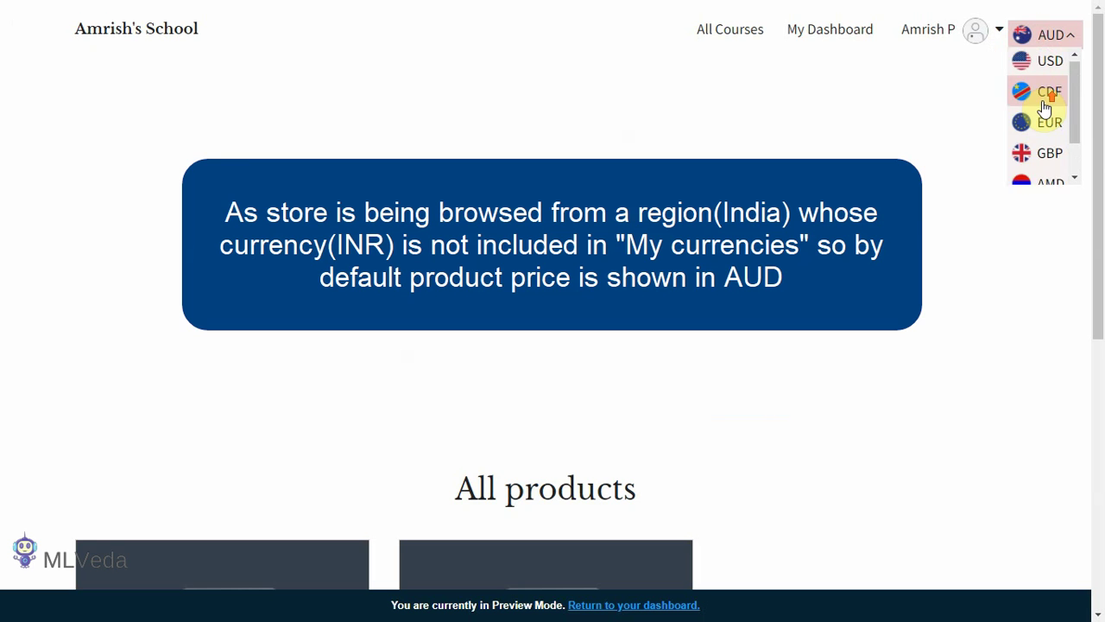
click(1045, 35)
scroll(948, 223, down, 3)
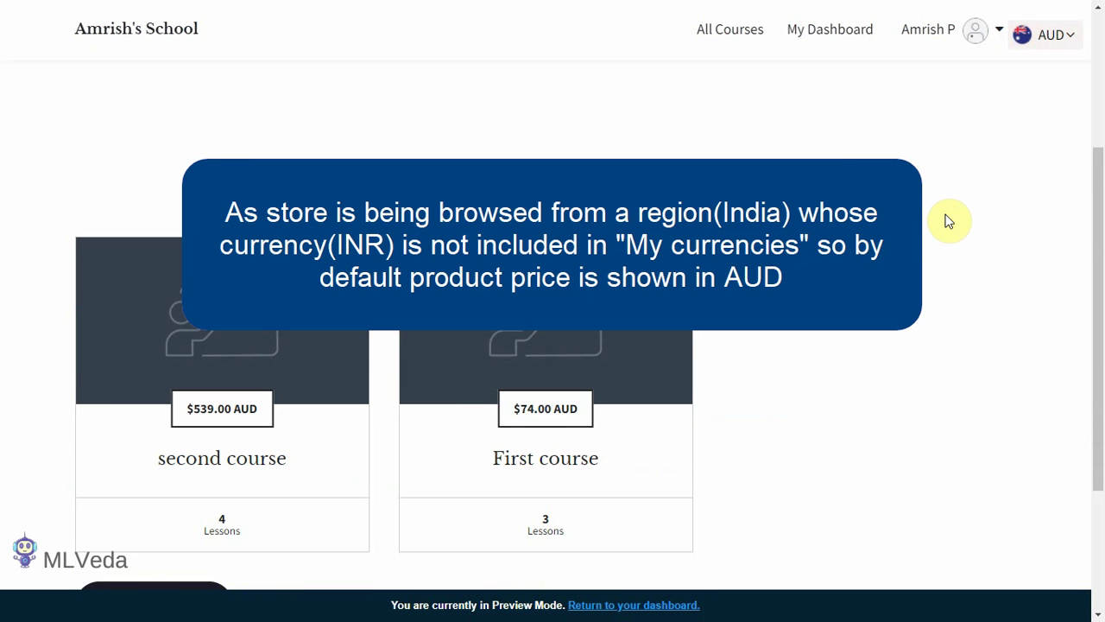
- Switch the store preview's currency to USD and to GBP, and open the currency list for another choice
click(1071, 45)
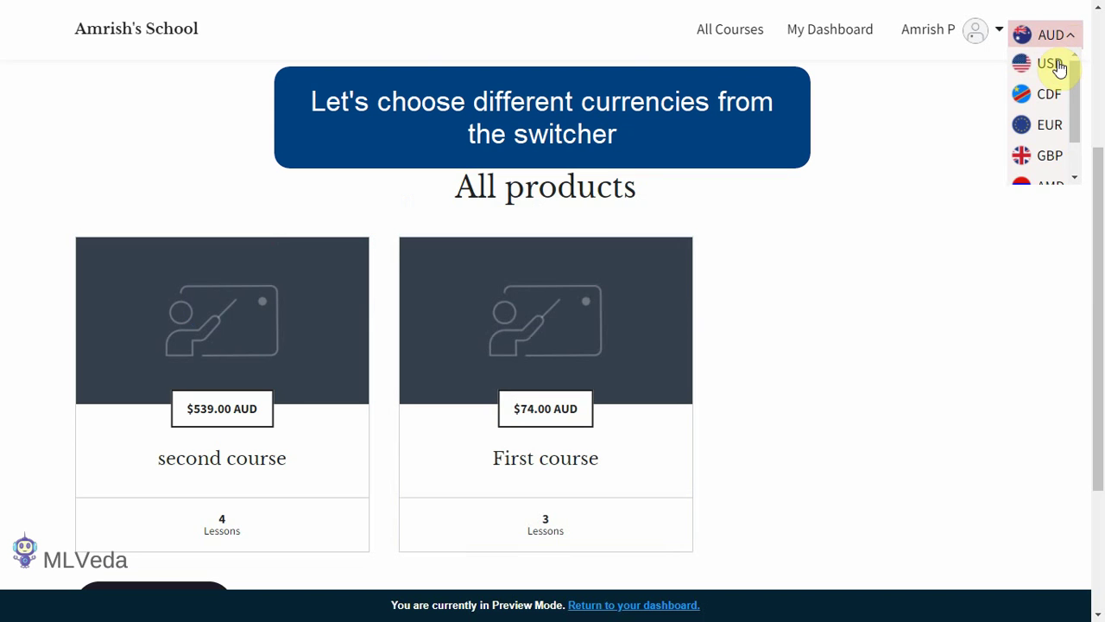
click(1051, 63)
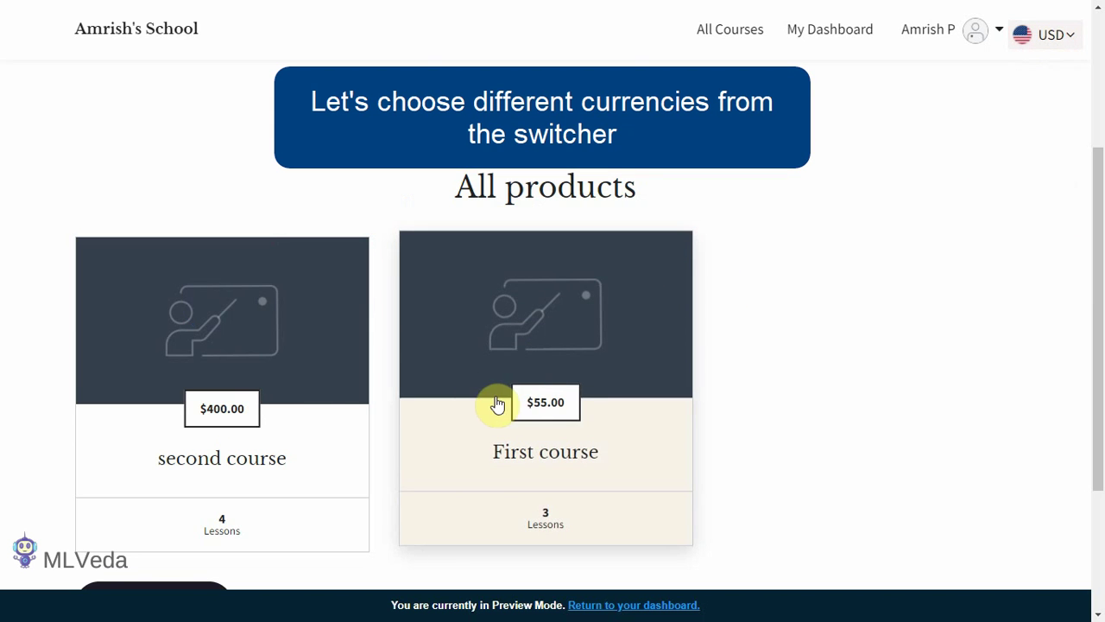
click(1047, 39)
scroll(1032, 132, down, 1)
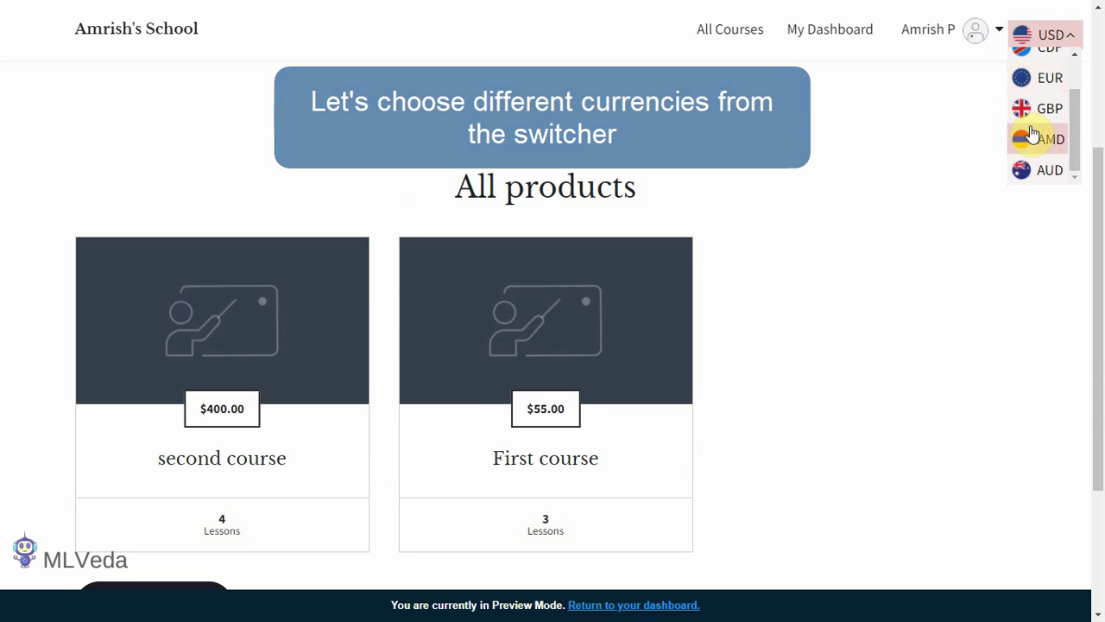
click(1046, 105)
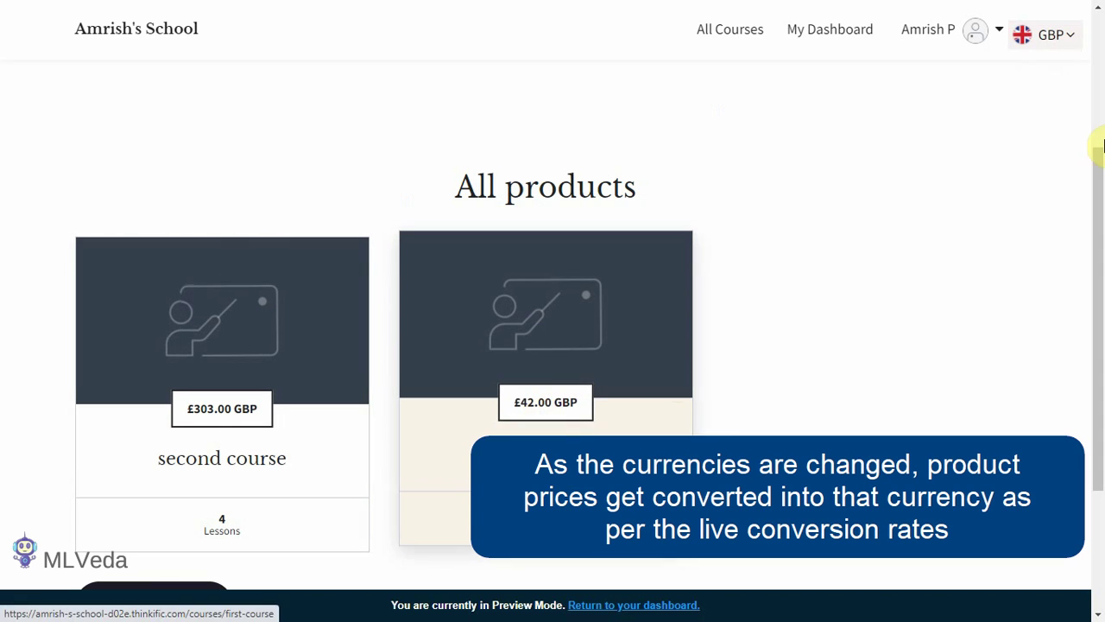
click(1060, 45)
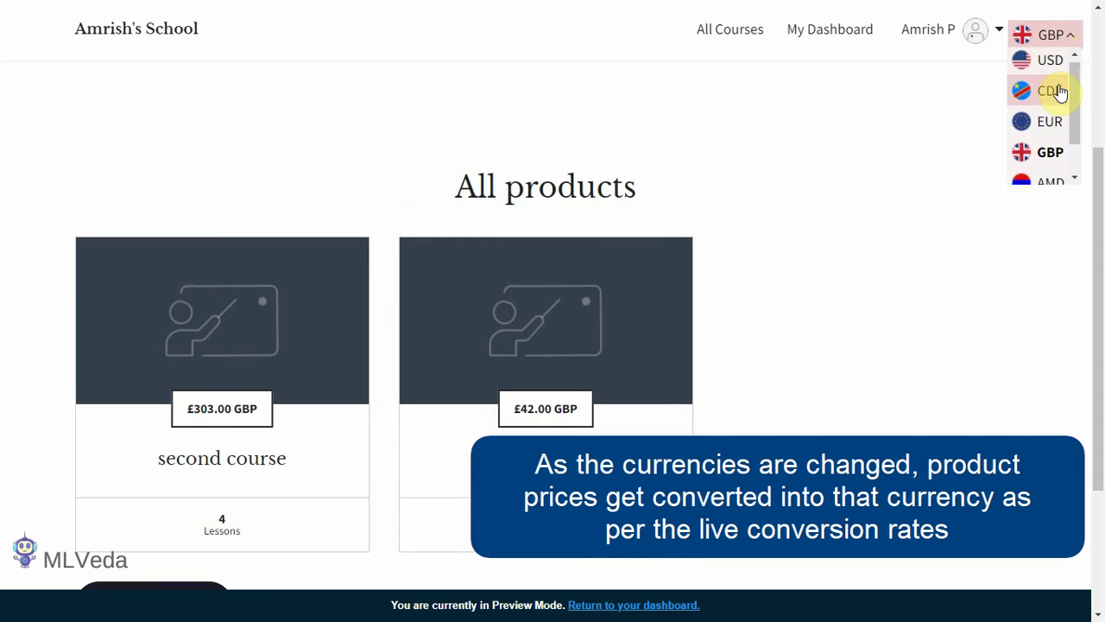